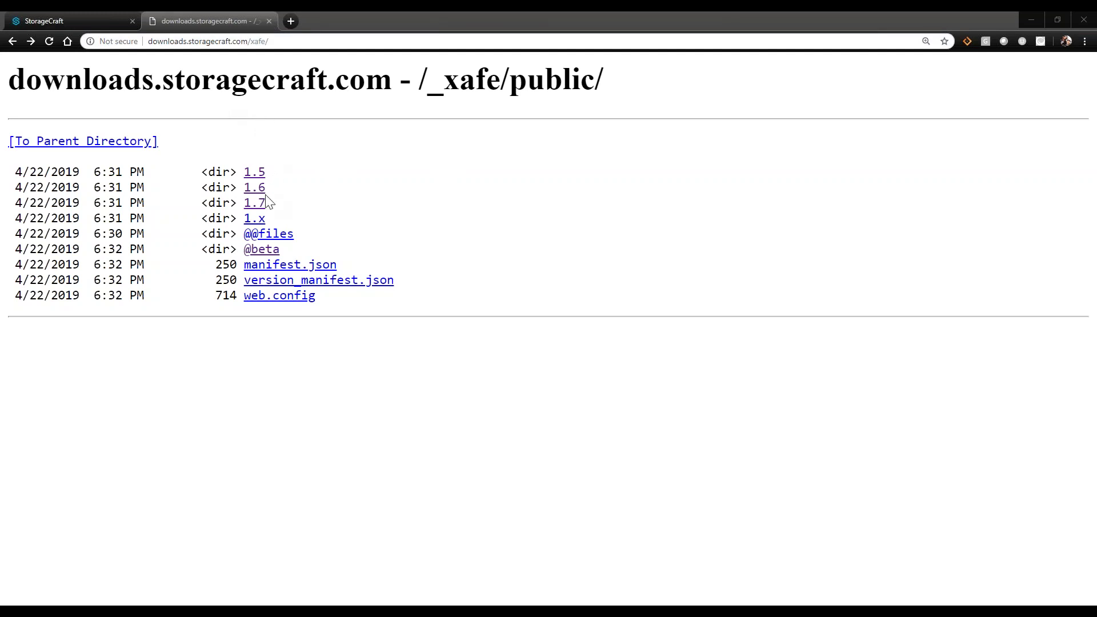
pyautogui.click(258, 258)
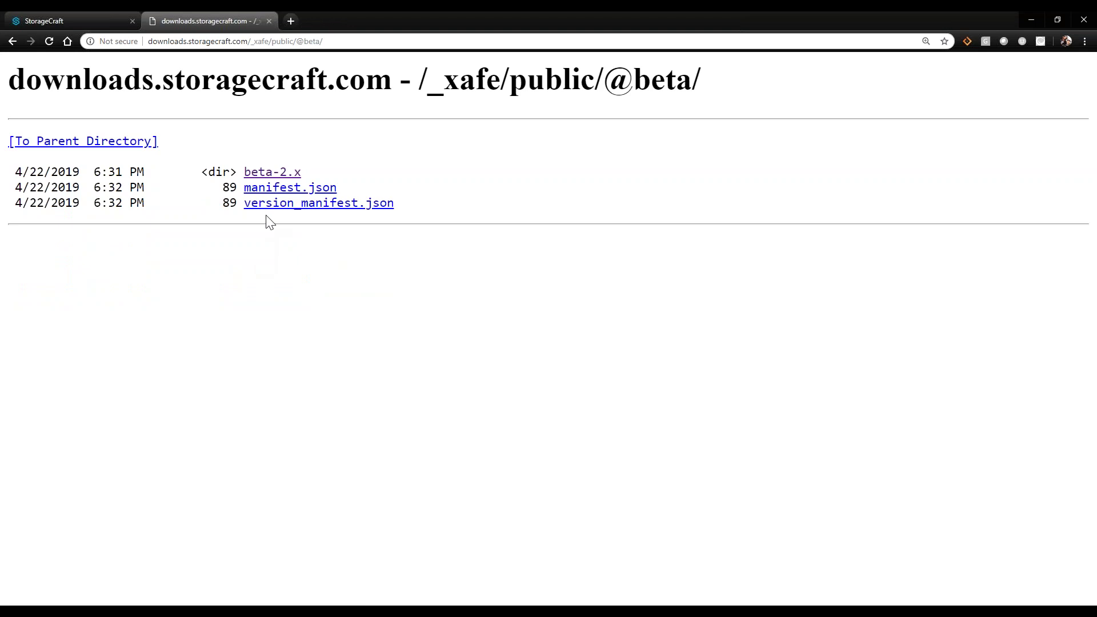
pyautogui.click(274, 176)
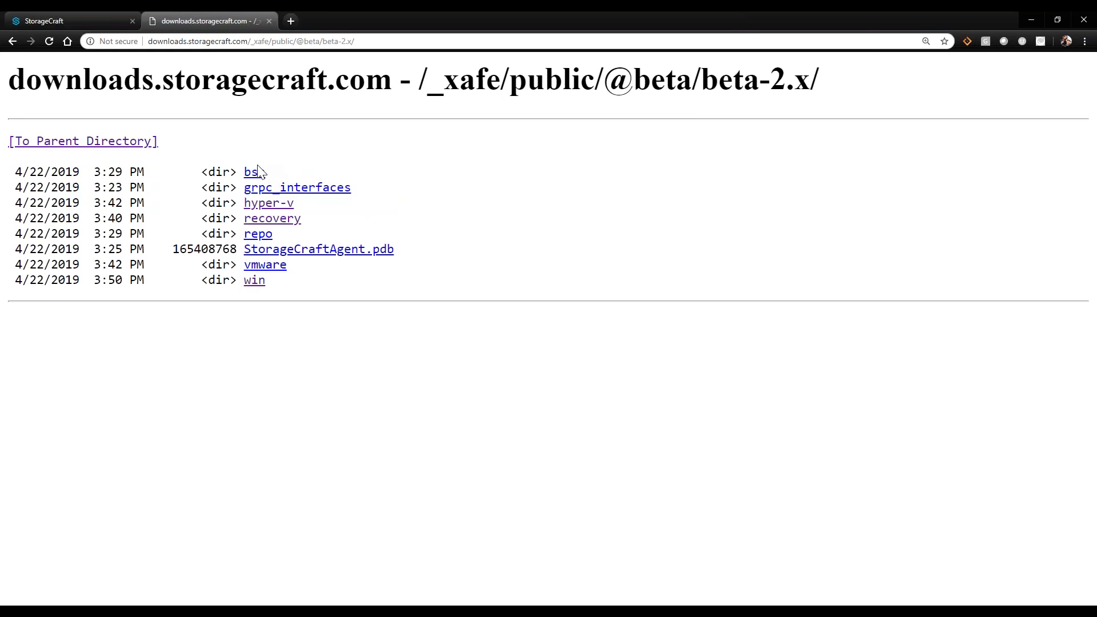
pyautogui.click(255, 282)
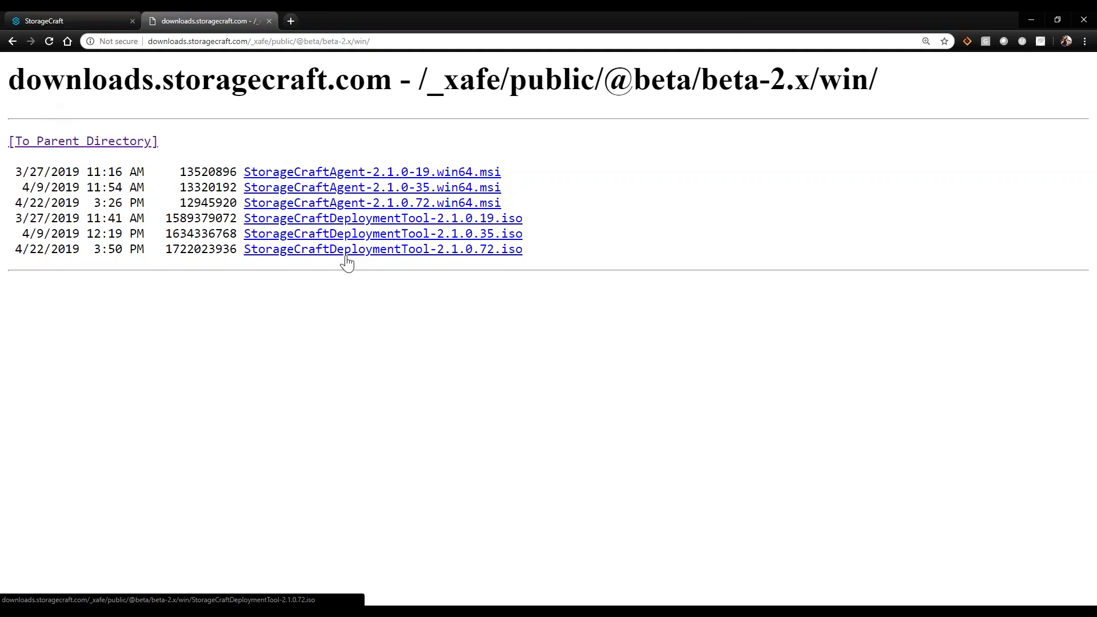
# Step: Look at the hyper-v folder's vhdx images, and return to the beta-2.x directory
pyautogui.click(12, 43)
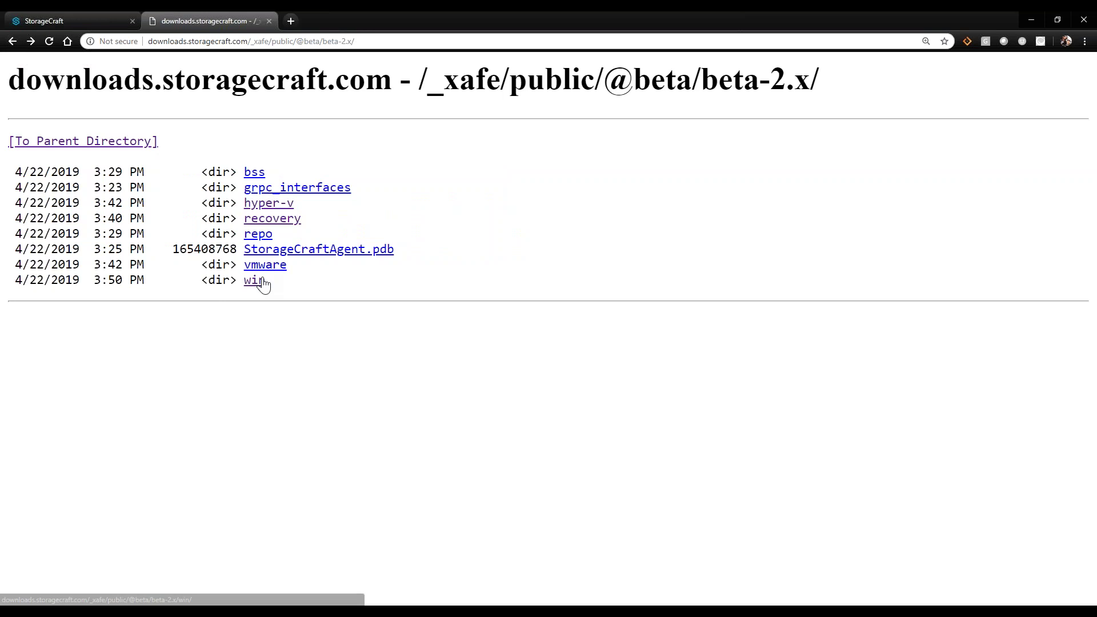
pyautogui.click(279, 205)
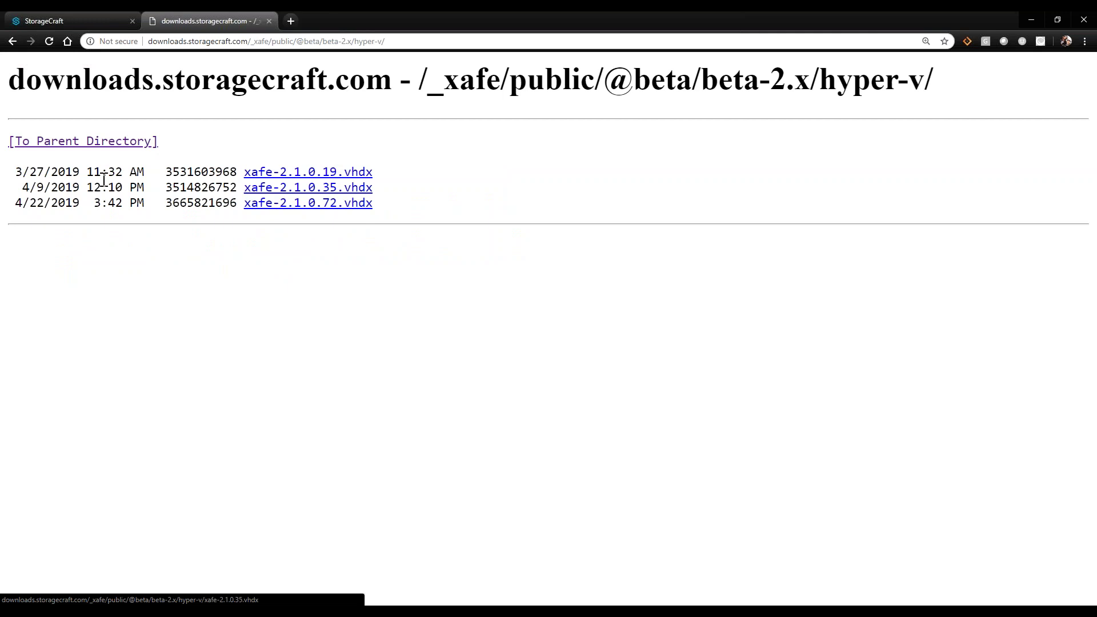
pyautogui.click(13, 44)
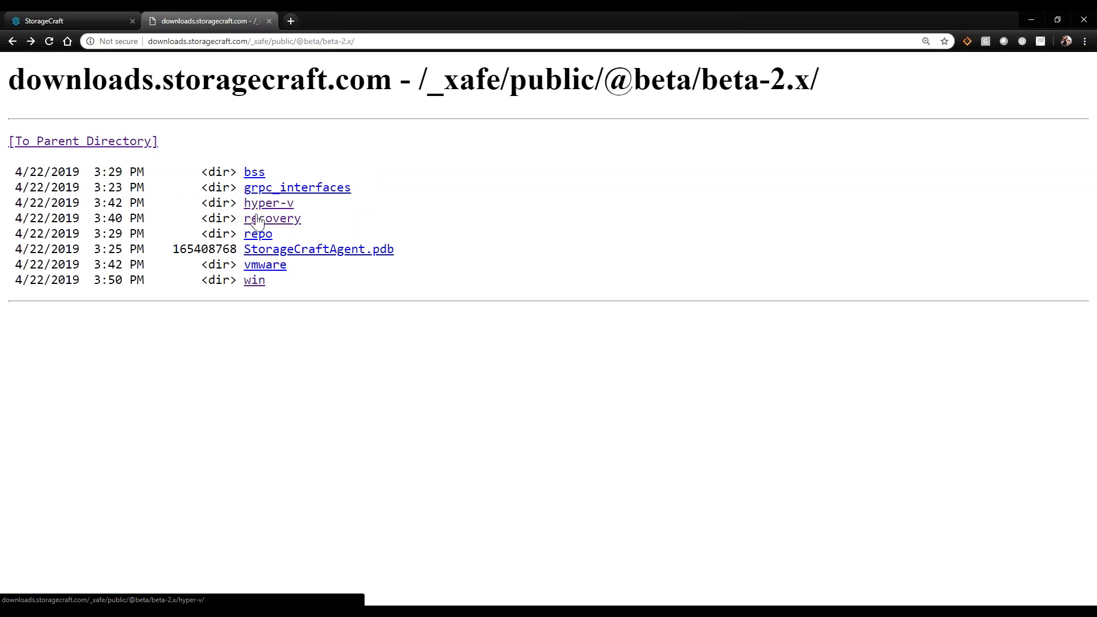
# Step: Download StorageCraftAgent-2.1.0.72.win64.msi from the win folder and launch the installer
pyautogui.click(263, 284)
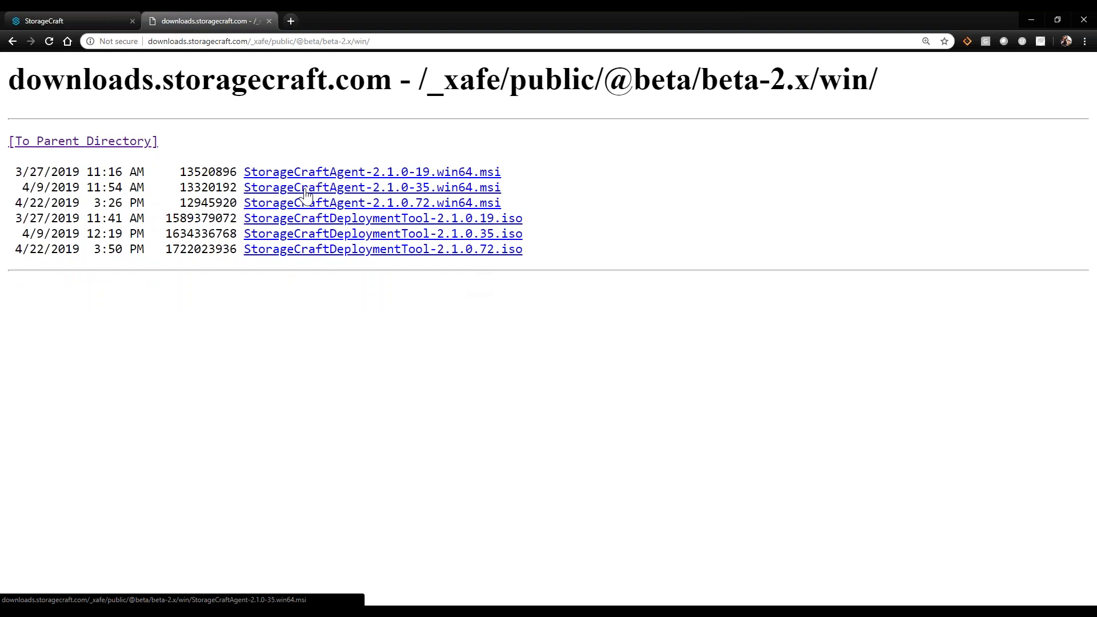
pyautogui.click(464, 206)
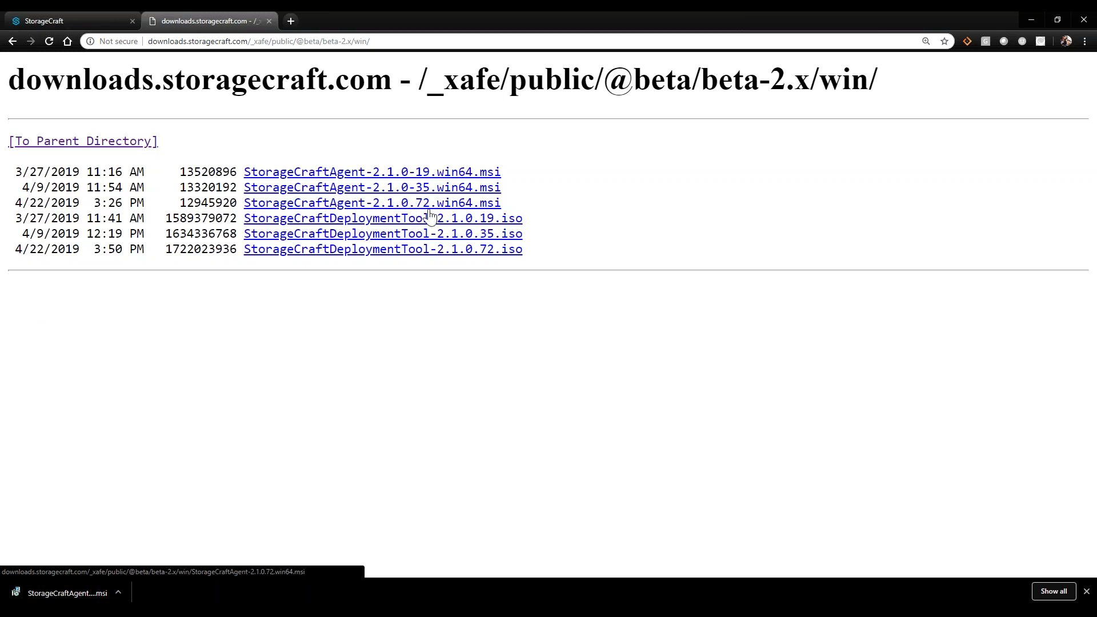
pyautogui.click(117, 592)
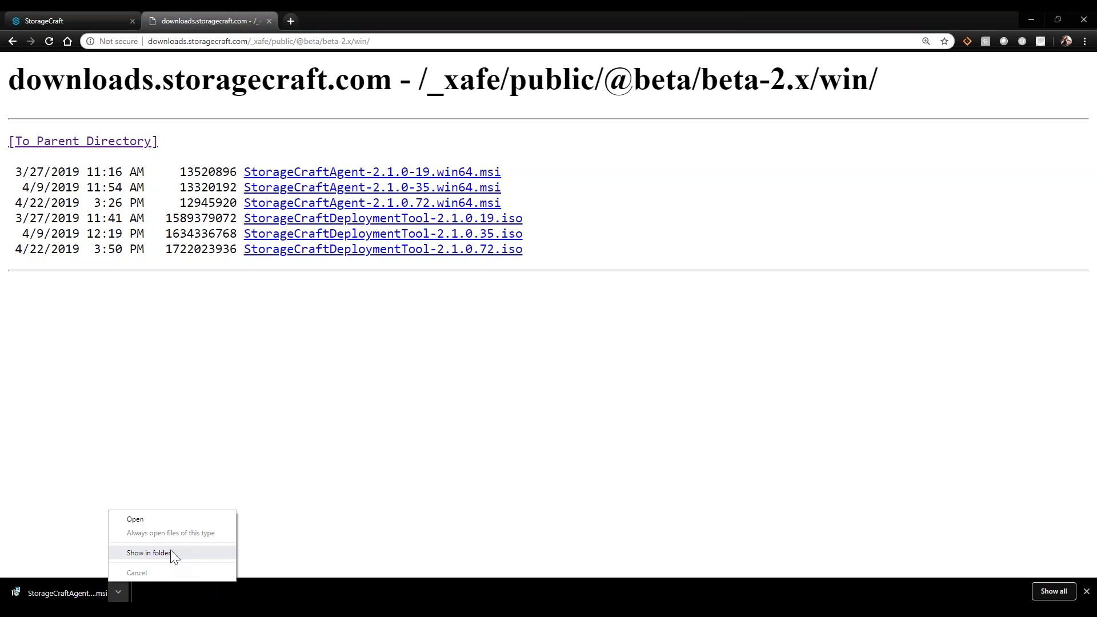
pyautogui.click(172, 520)
pyautogui.click(592, 327)
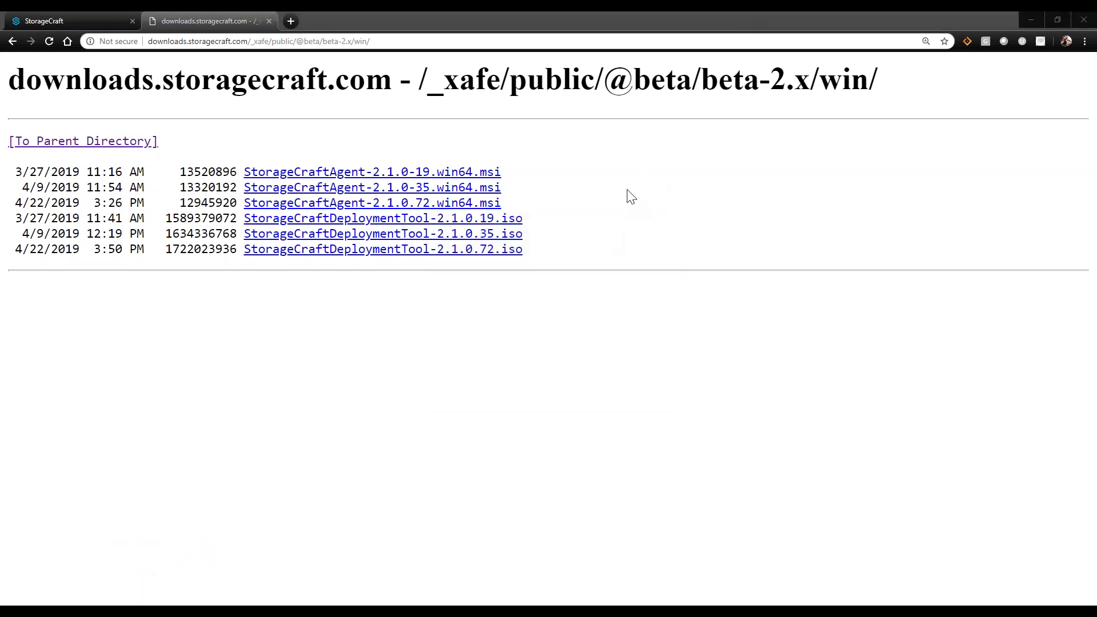
# Step: Start the StorageCraft Windows Agent setup and accept the end-user license agreement to reach the agent type choices
pyautogui.click(1031, 14)
pyautogui.moveTo(595, 194); pyautogui.dragTo(594, 168)
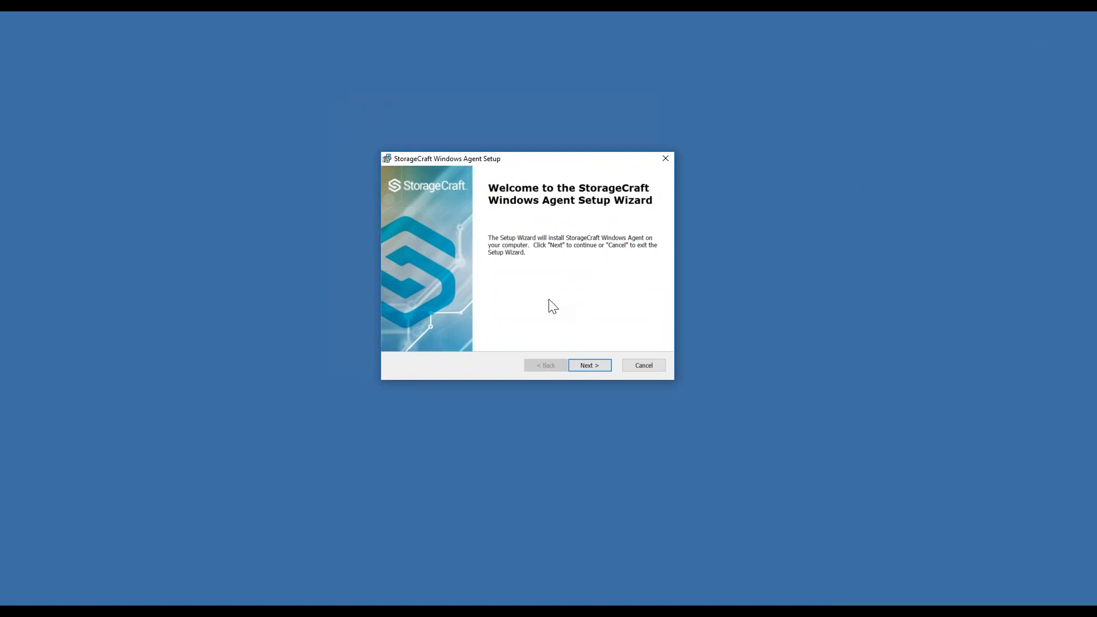
pyautogui.click(595, 365)
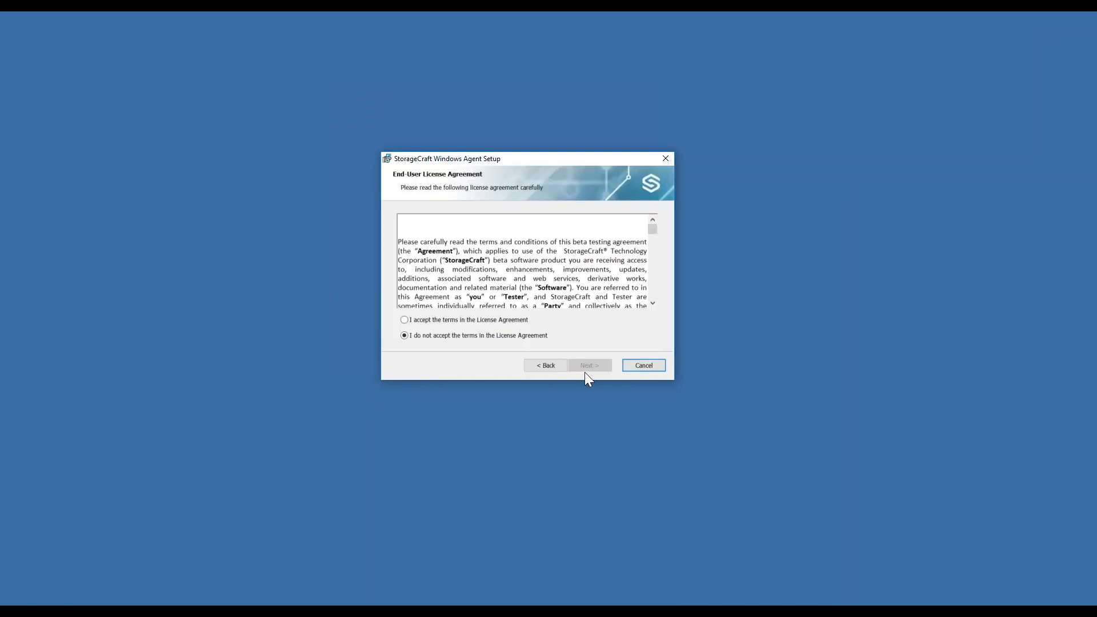
pyautogui.scroll(-3, 627, 257)
pyautogui.scroll(-20, 523, 274)
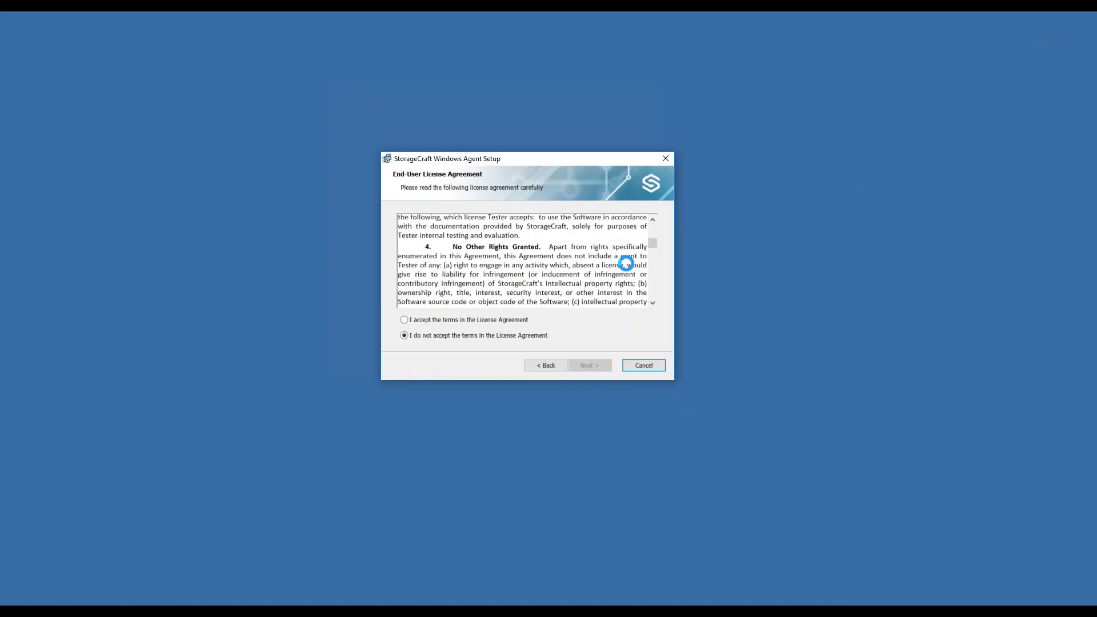
pyautogui.click(431, 322)
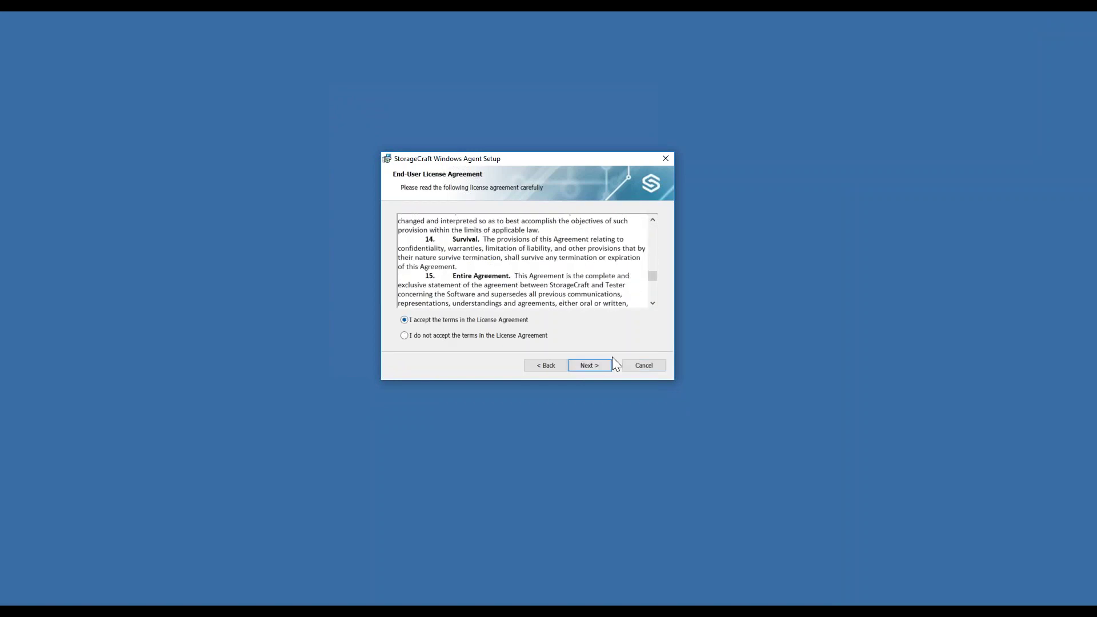
pyautogui.click(591, 368)
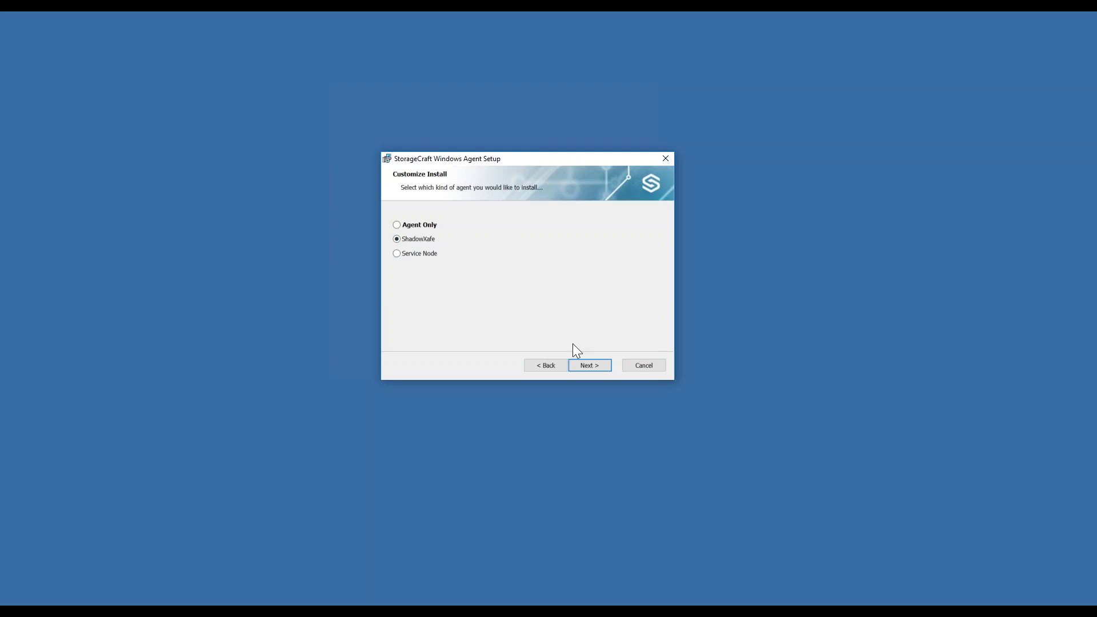
# Step: Continue with the ShadowXafe agent type and examine the director host, certificate fingerprint and registration token fields
pyautogui.click(585, 368)
pyautogui.click(589, 364)
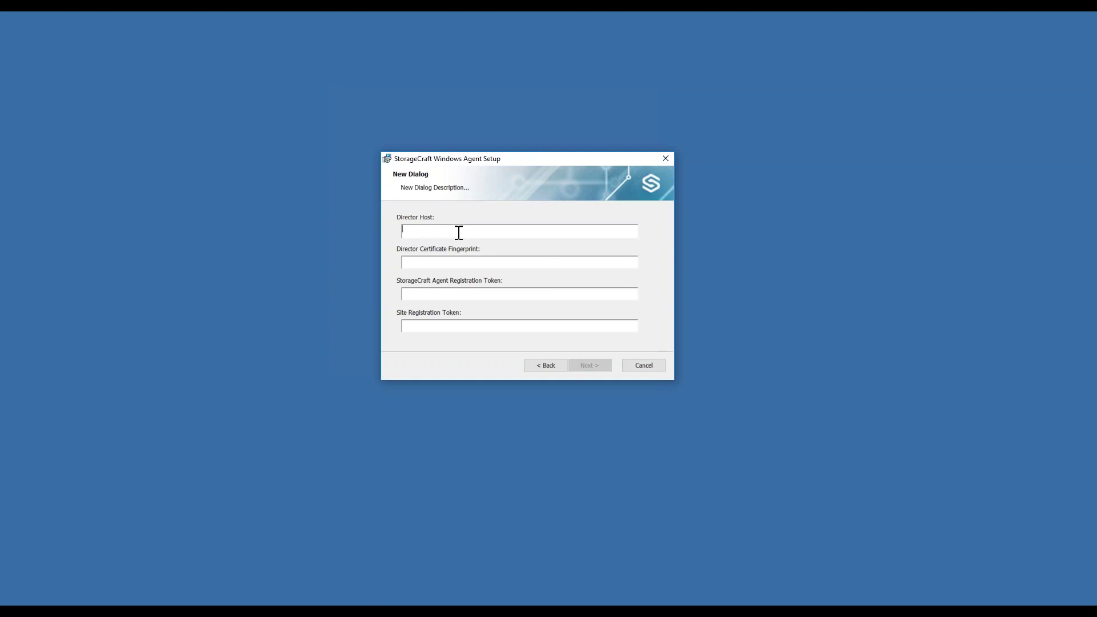
pyautogui.click(430, 263)
pyautogui.click(438, 296)
pyautogui.click(443, 325)
# Step: Cancel the agent setup and exit the wizard
pyautogui.click(642, 366)
pyautogui.press('Return')
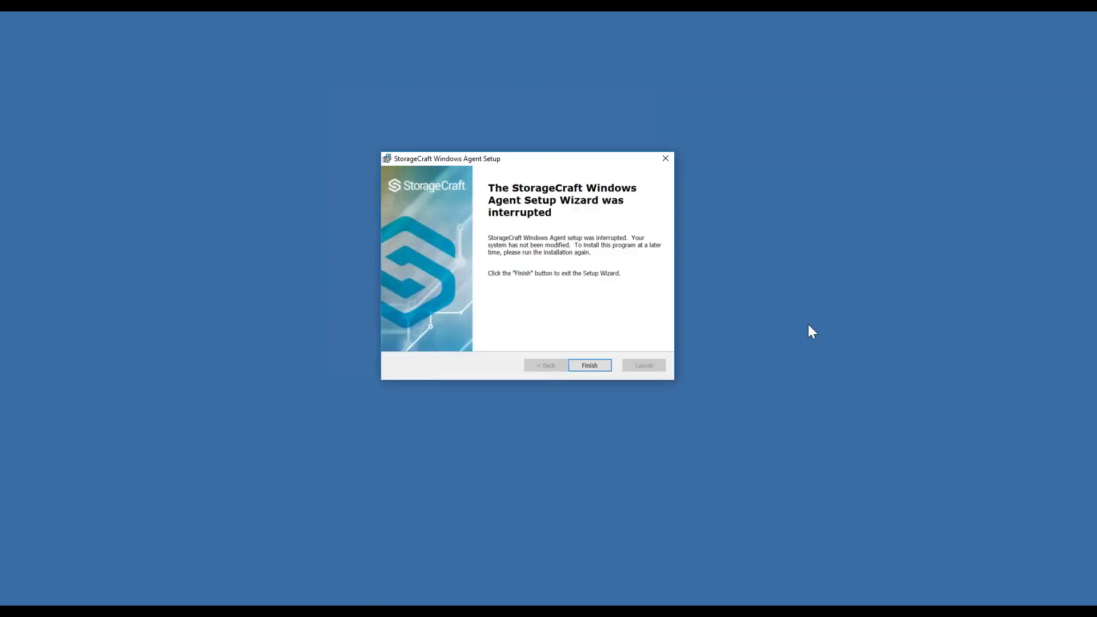
pyautogui.click(590, 366)
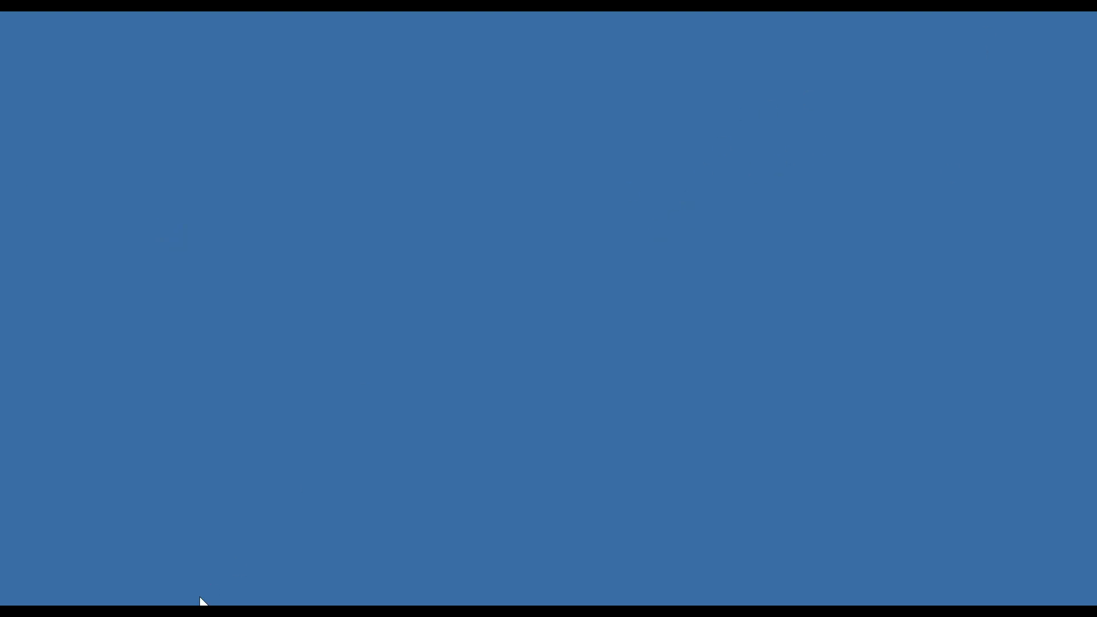
# Step: Switch back to the browser and bring up the OneSystem login page
pyautogui.moveTo(202, 601)
pyautogui.click(172, 569)
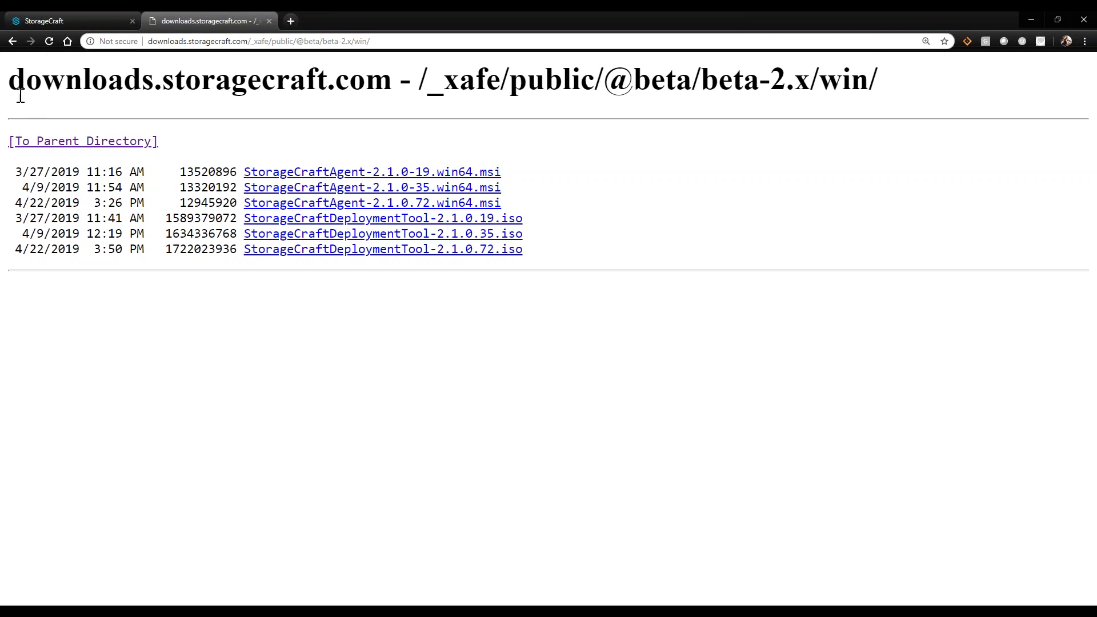
pyautogui.click(414, 44)
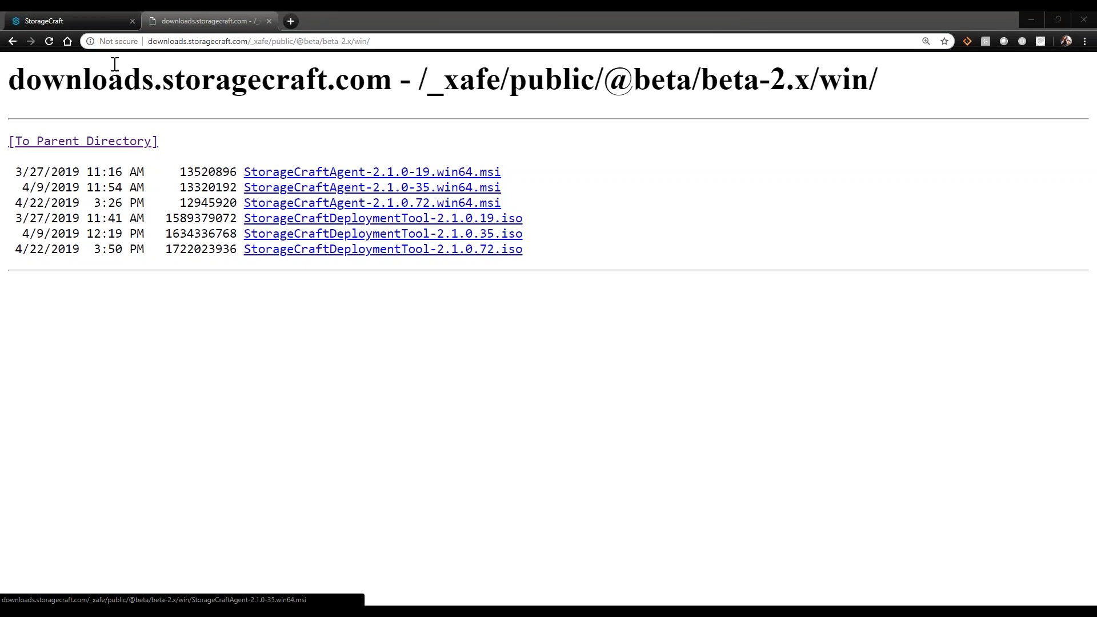
pyautogui.click(70, 21)
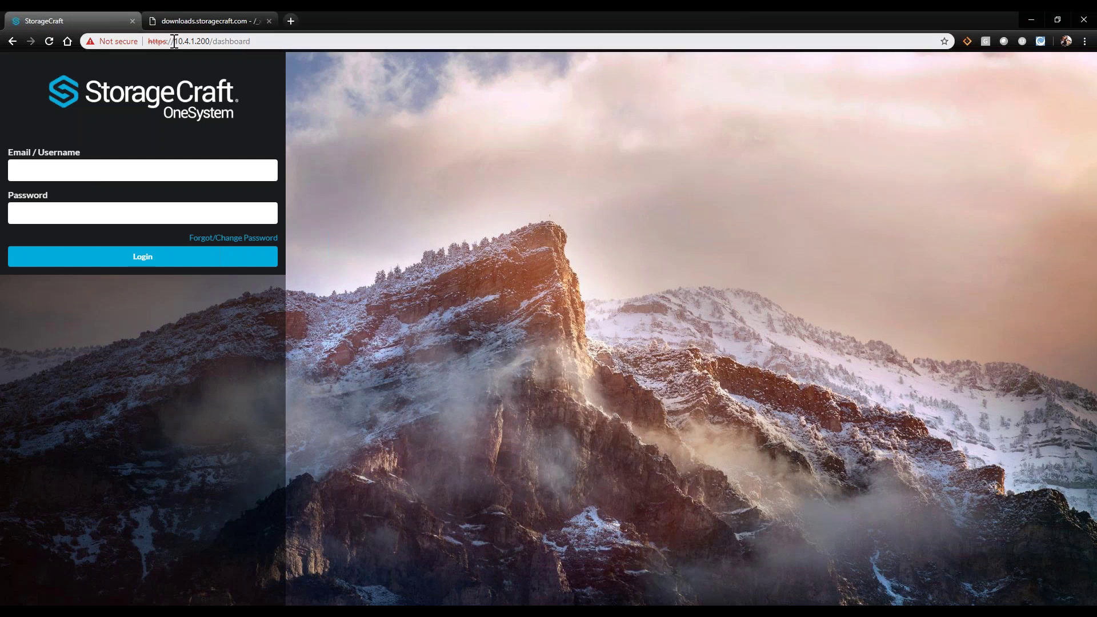
# Step: Sign in to OneSystem with the account's e-mail and password
pyautogui.click(76, 170)
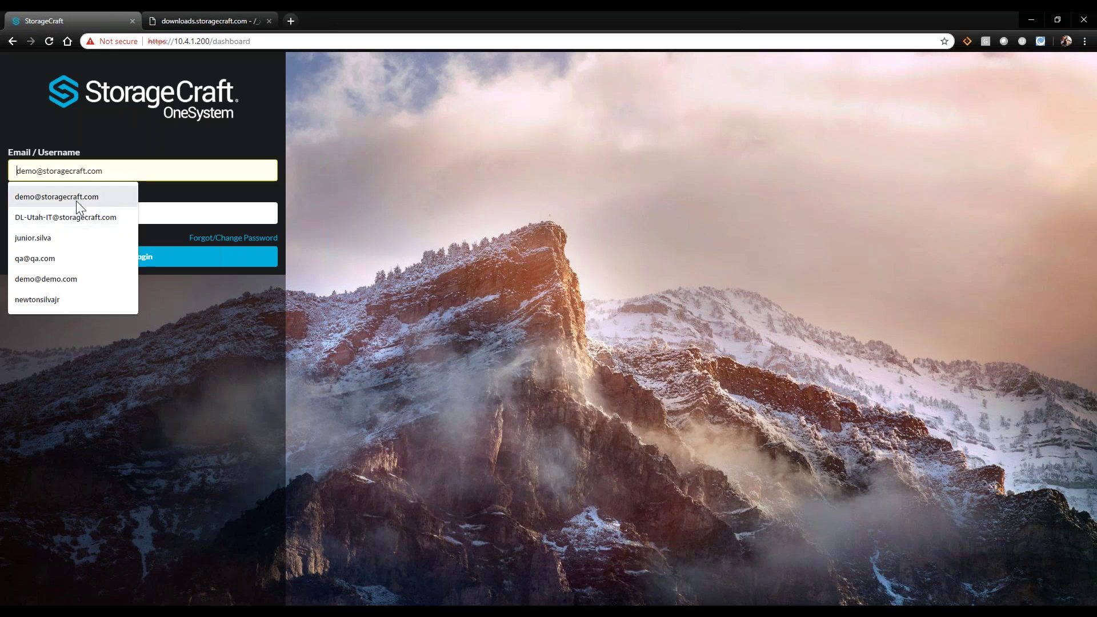
pyautogui.click(186, 186)
pyautogui.click(179, 167)
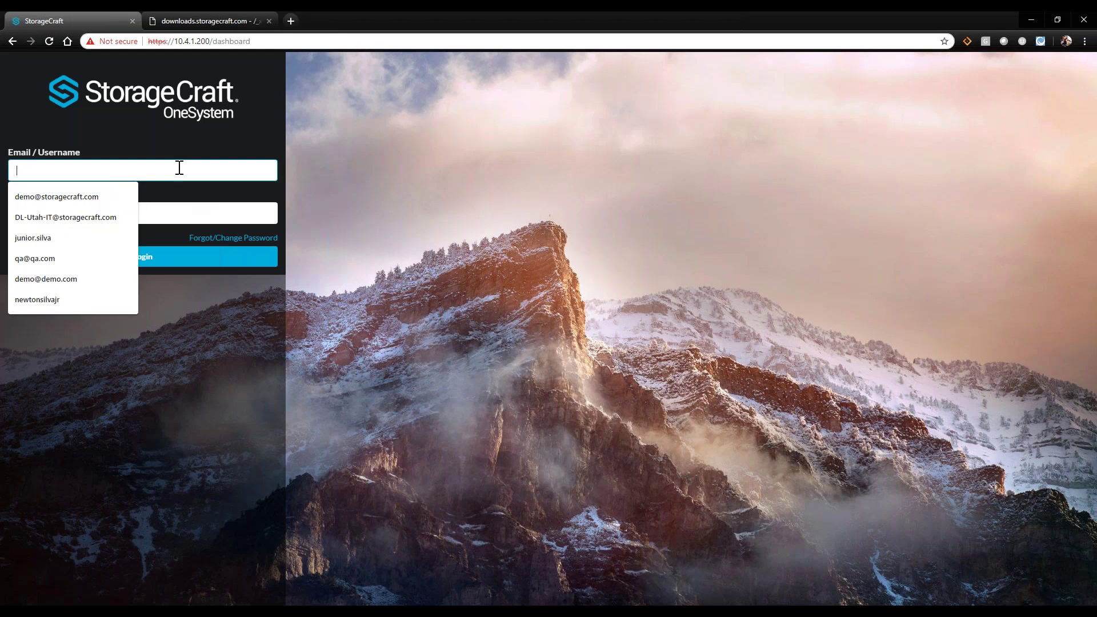
pyautogui.click(70, 203)
pyautogui.click(70, 211)
pyautogui.write('•••••••••')
pyautogui.press('Return')
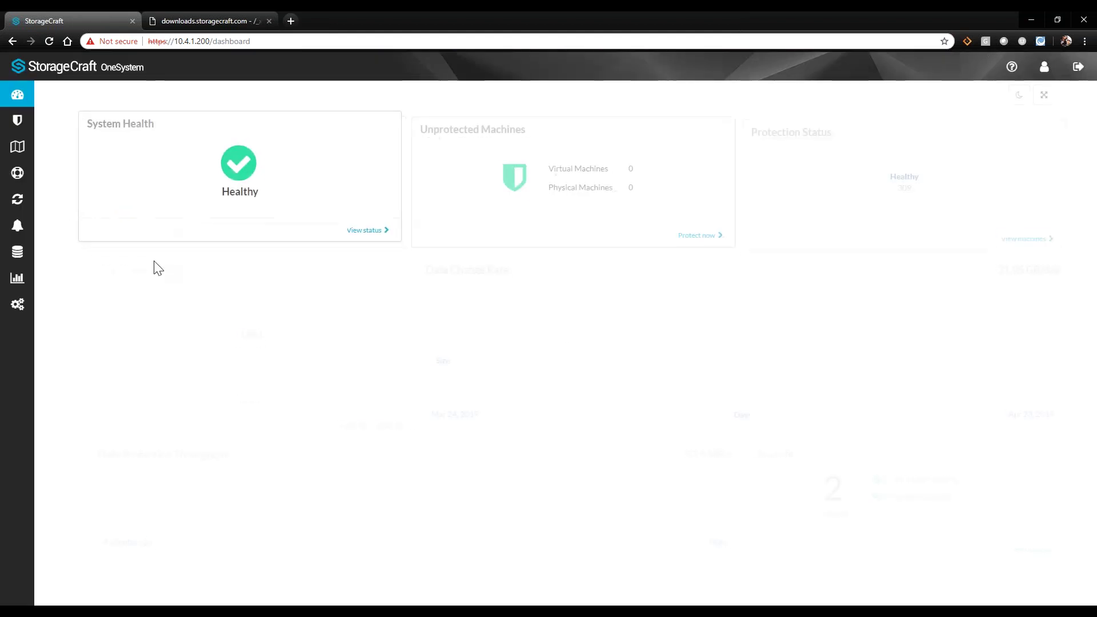
# Step: Open the Deploy configuration and examine the Director Certificate Fingerprint and StorageCraft Agent Registration Token
pyautogui.moveTo(24, 315)
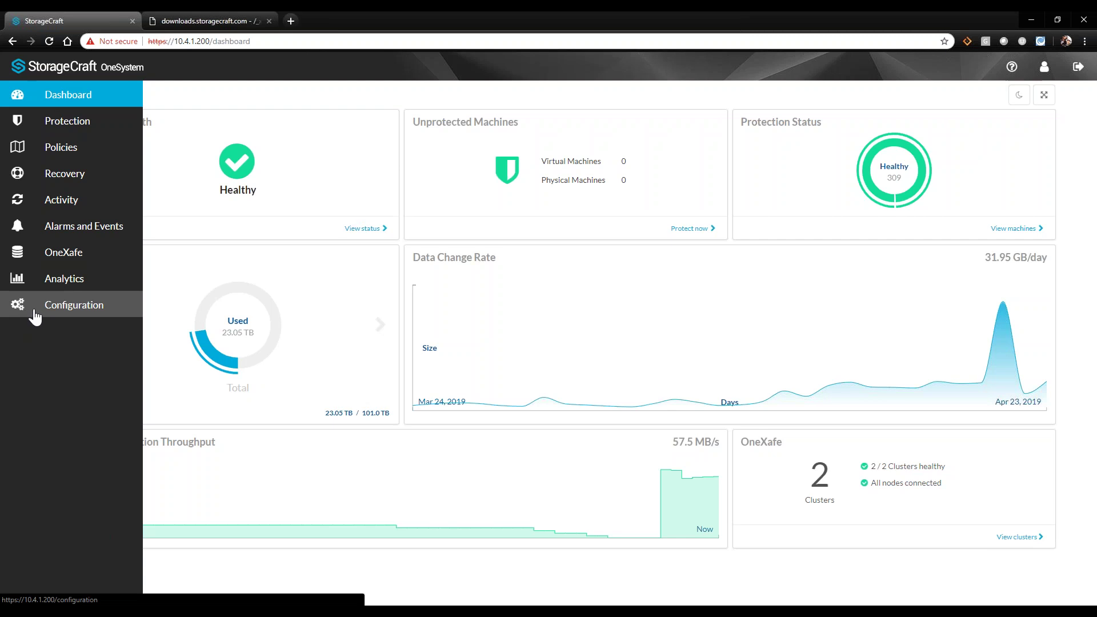
pyautogui.click(43, 313)
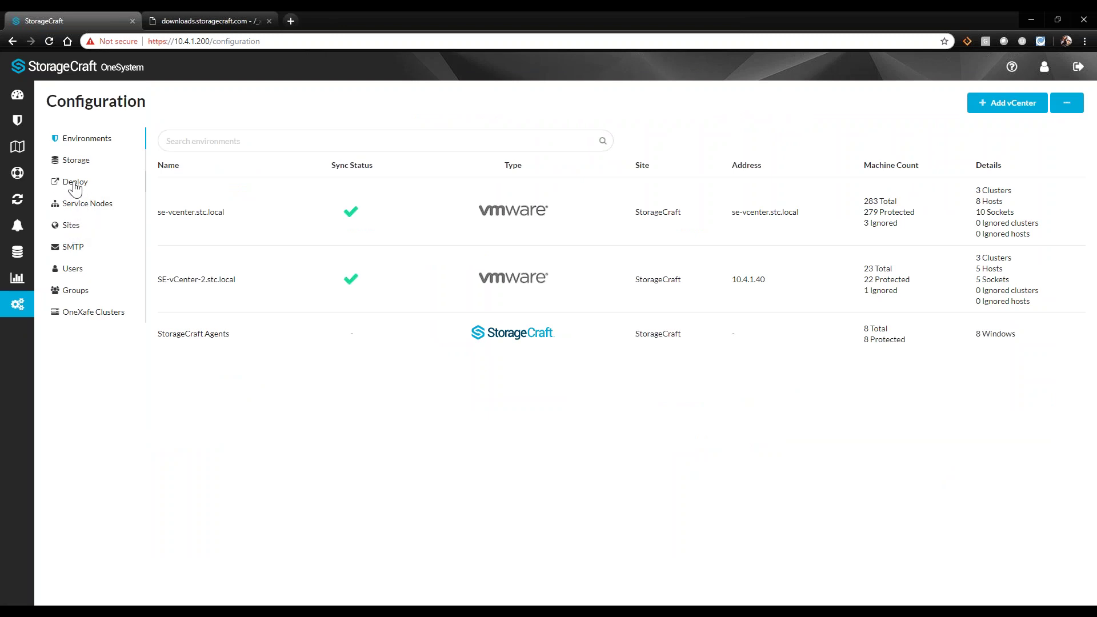
pyautogui.click(75, 184)
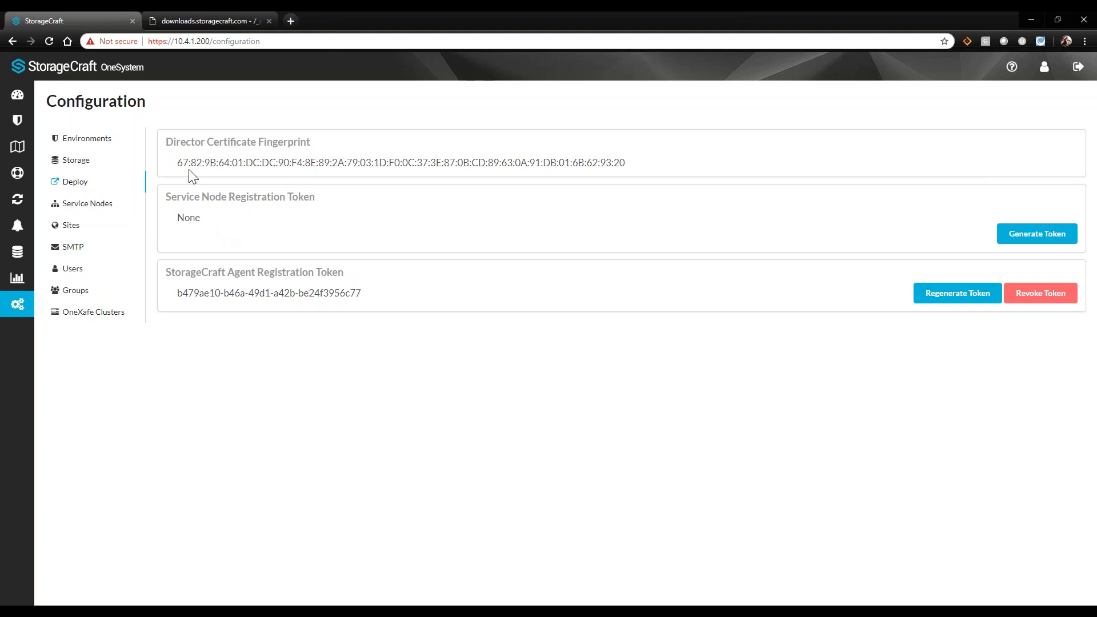
pyautogui.moveTo(176, 165); pyautogui.dragTo(666, 172)
pyautogui.click(645, 166)
pyautogui.moveTo(363, 294); pyautogui.dragTo(172, 294)
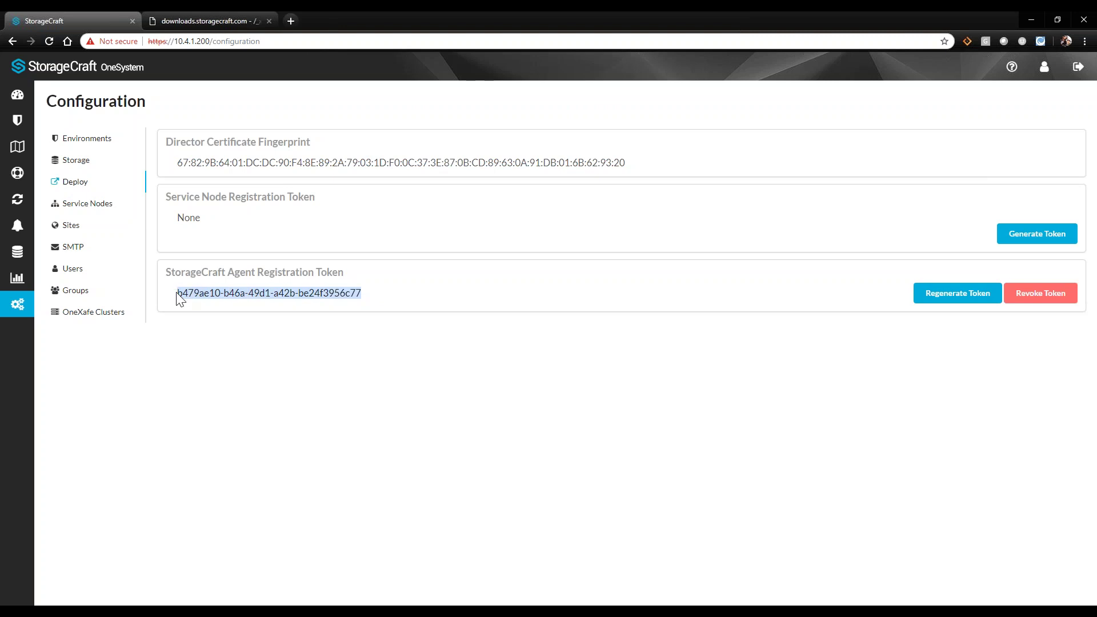
pyautogui.click(364, 294)
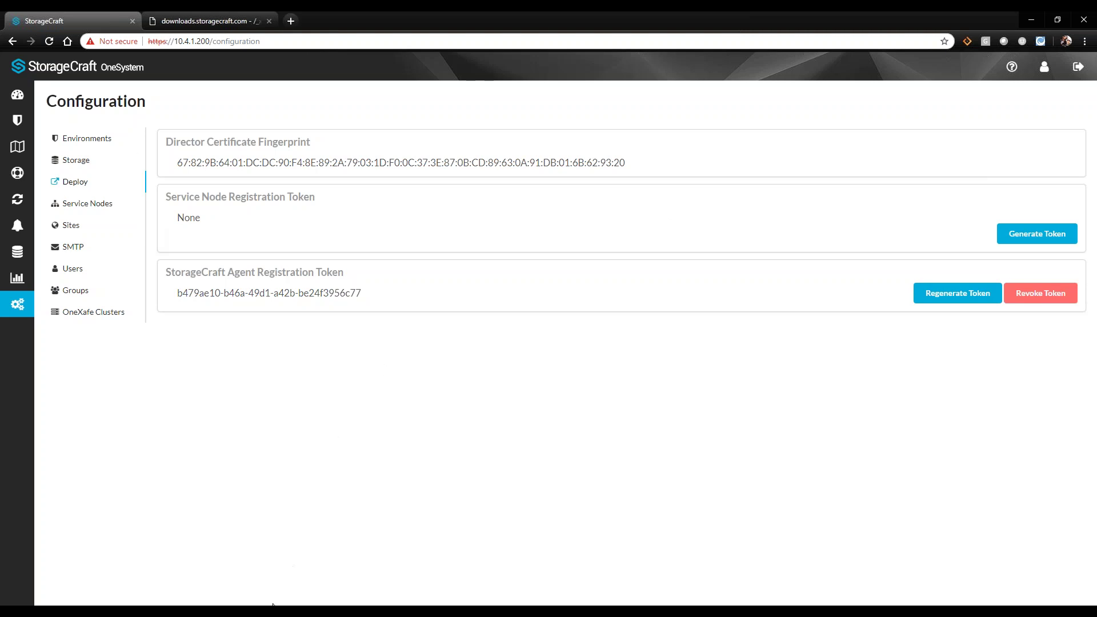
pyautogui.moveTo(273, 607)
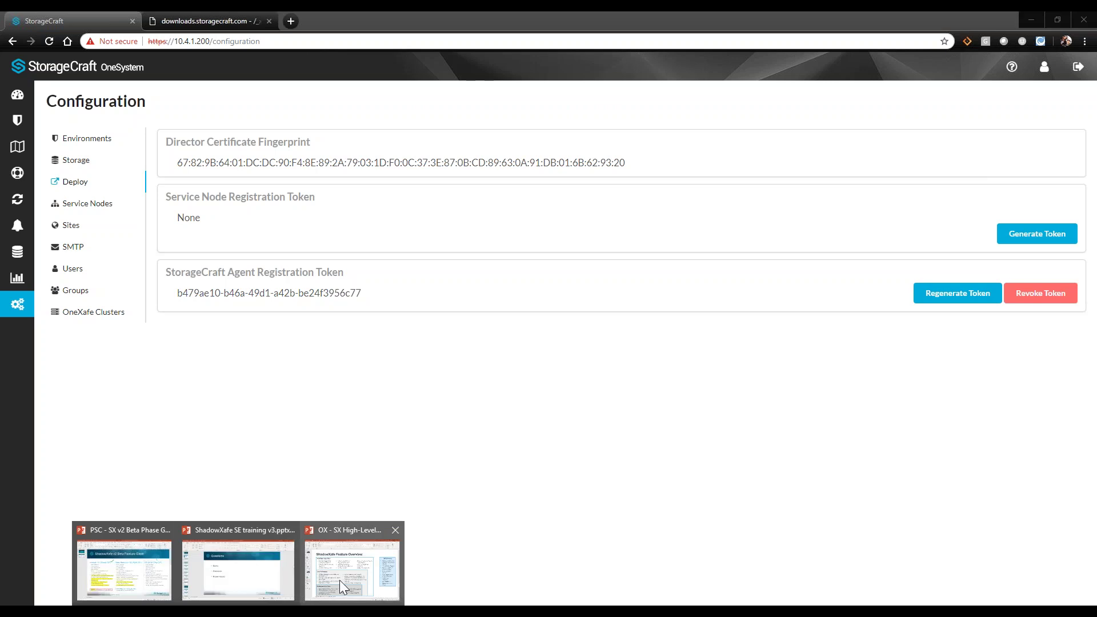
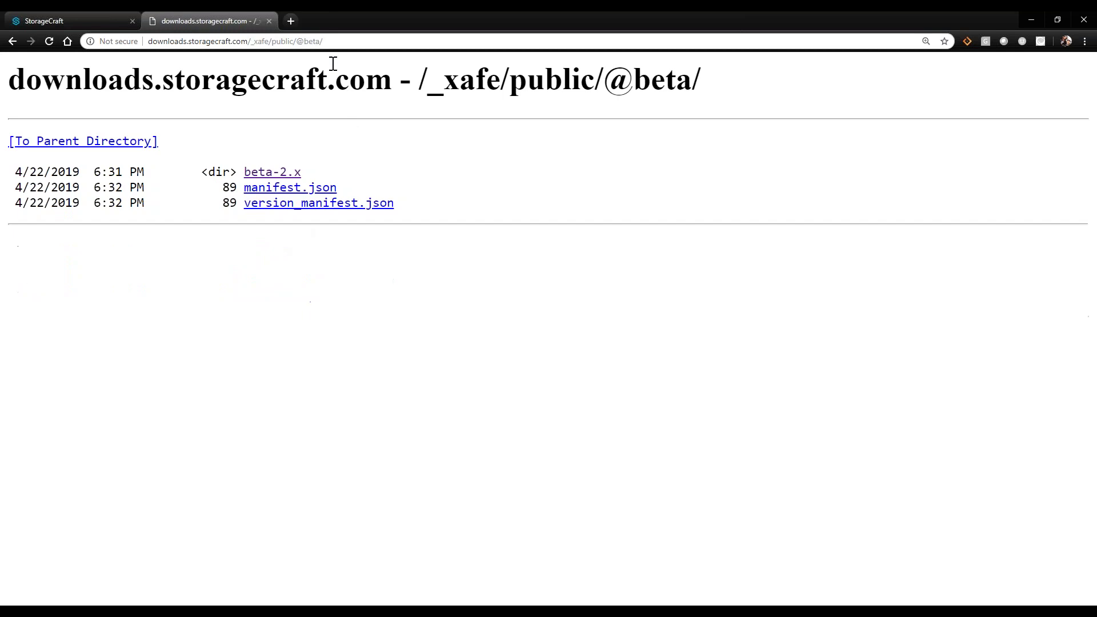
pyautogui.click(345, 41)
pyautogui.hotkey('ctrl', 'c')
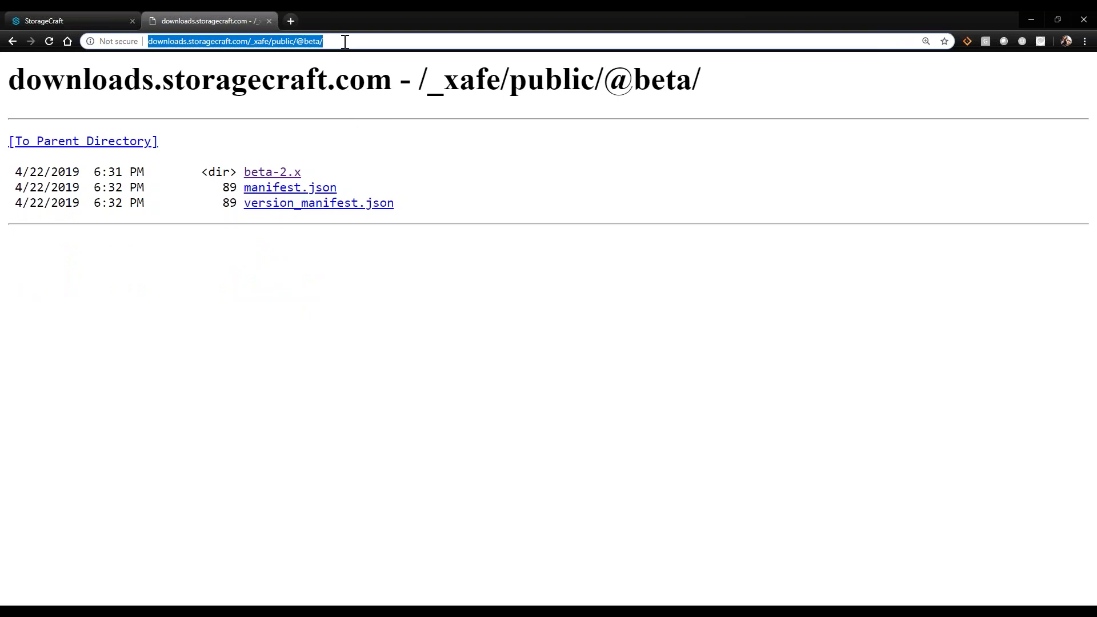
pyautogui.click(327, 149)
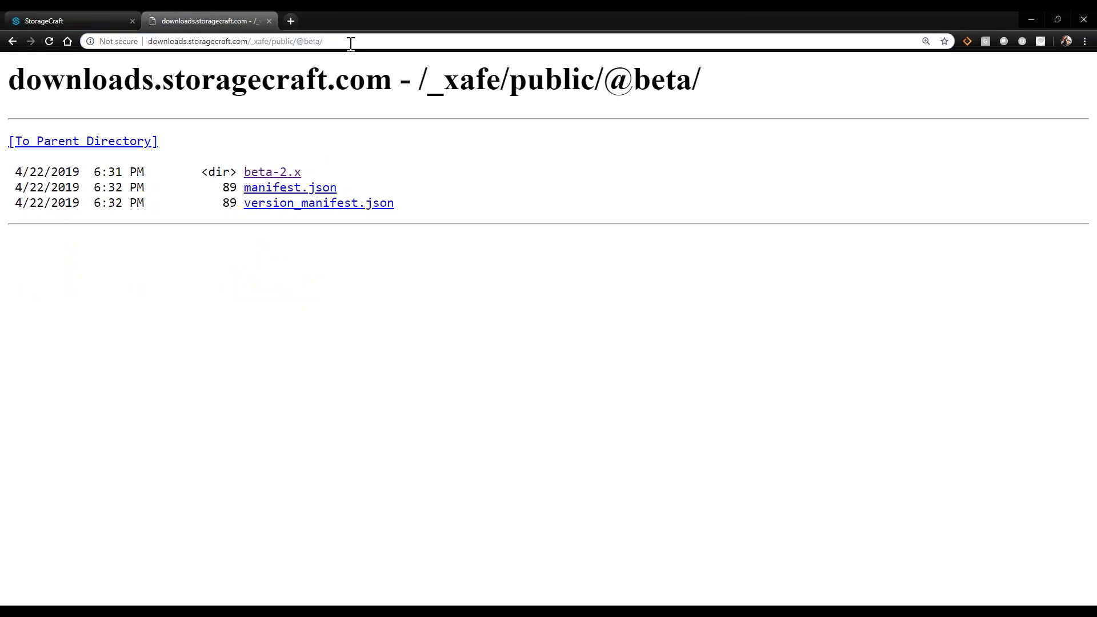
# Step: Return to OneSystem and view the Service Nodes list in the configuration
pyautogui.click(71, 17)
pyautogui.moveTo(25, 270)
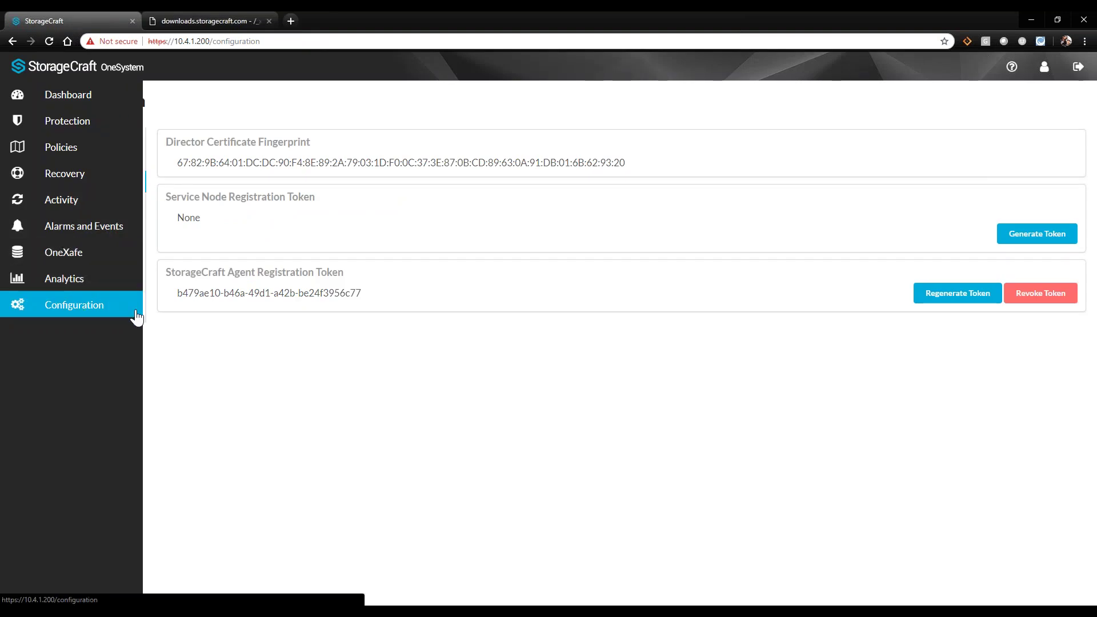
pyautogui.click(104, 213)
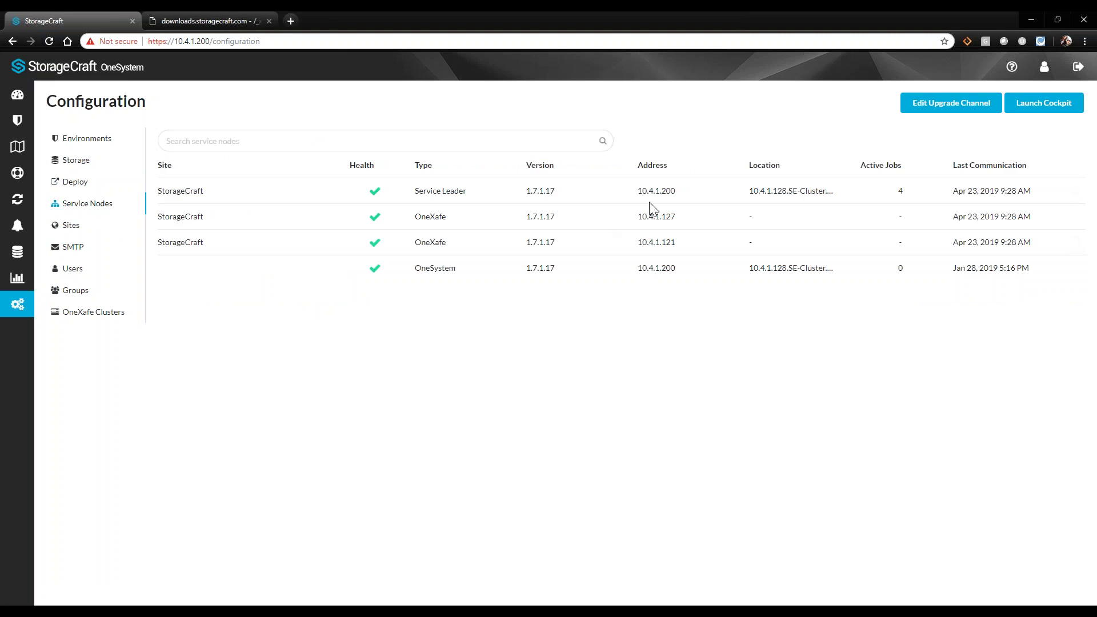
pyautogui.click(954, 112)
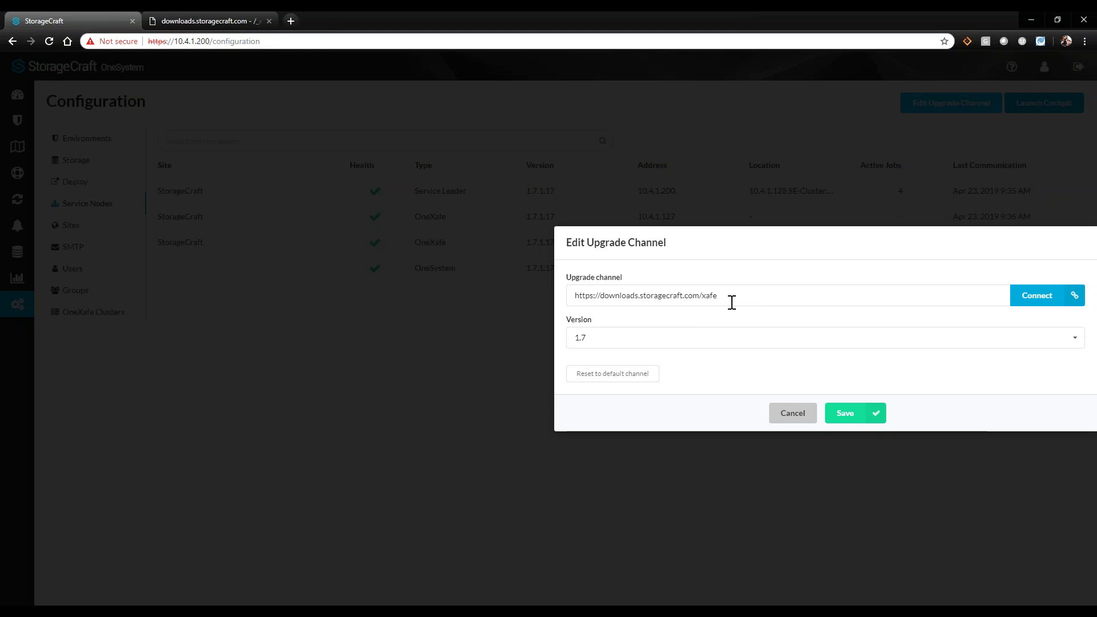
pyautogui.click(769, 296)
pyautogui.moveTo(769, 296); pyautogui.dragTo(461, 276)
pyautogui.click(461, 277)
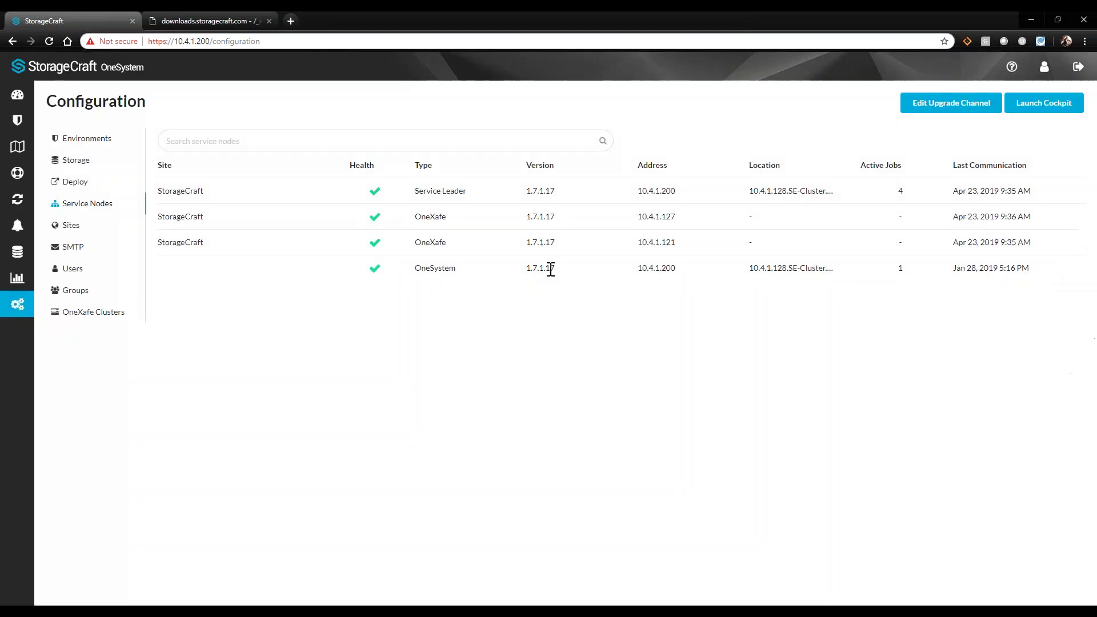
pyautogui.click(968, 106)
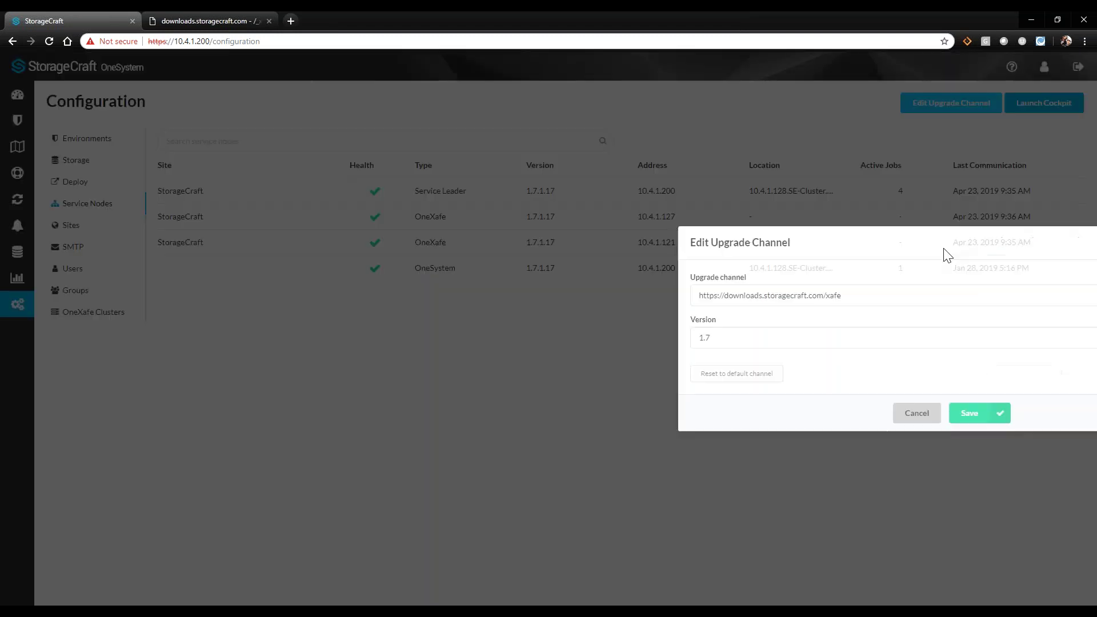
pyautogui.hotkey('ctrl', 'a')
pyautogui.hotkey('ctrl', 'v')
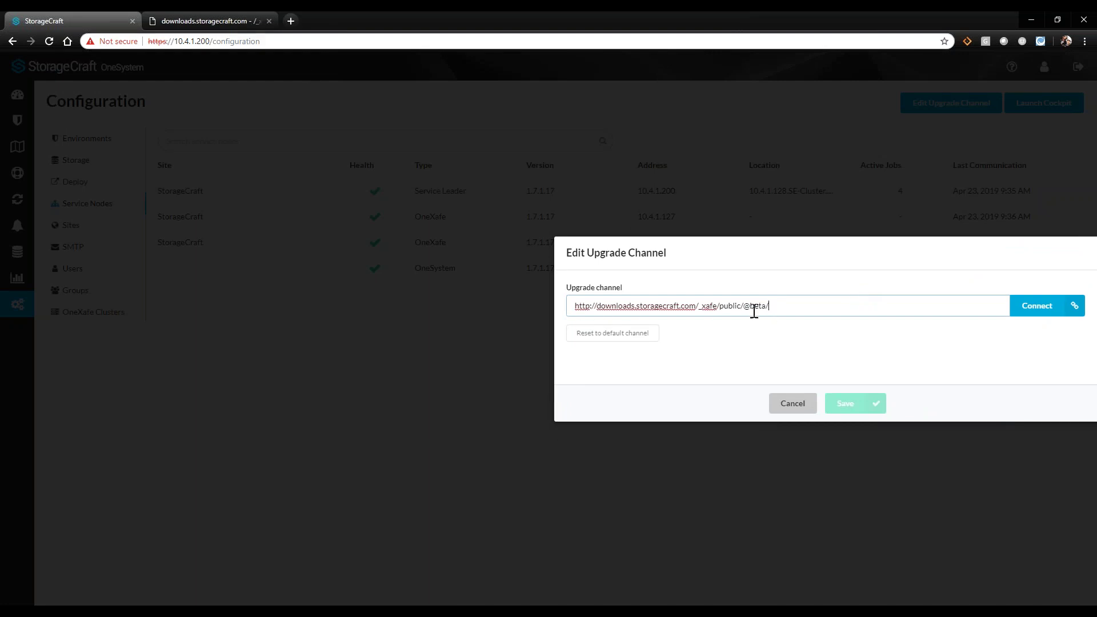
pyautogui.click(1055, 317)
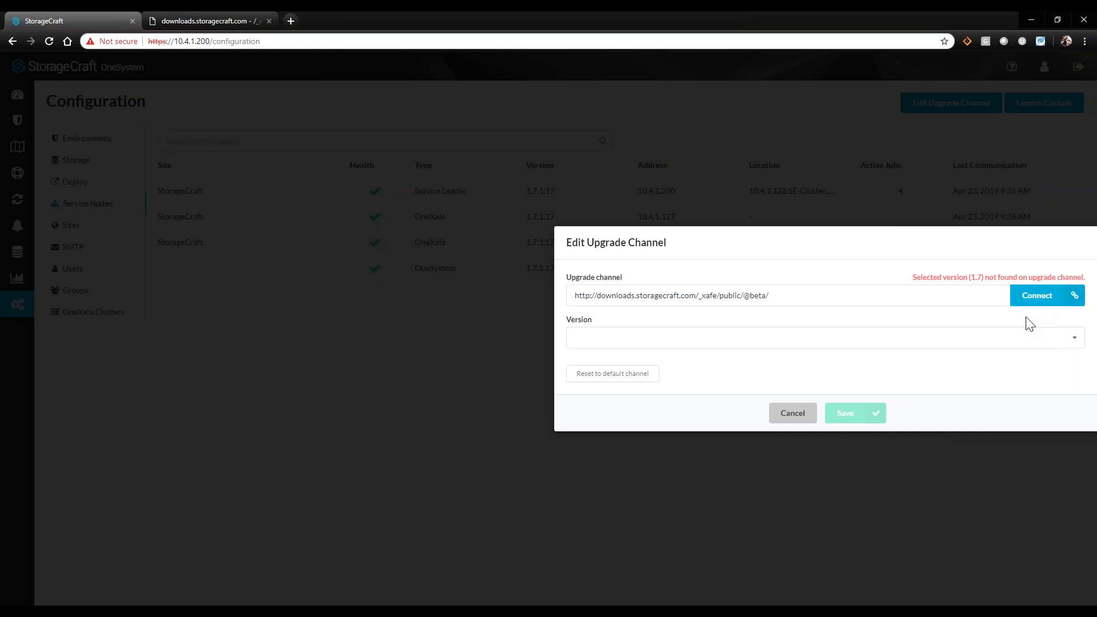
# Step: Select beta-2.x as the upgrade channel's version and cancel the channel edit without saving
pyautogui.click(1002, 338)
pyautogui.click(691, 359)
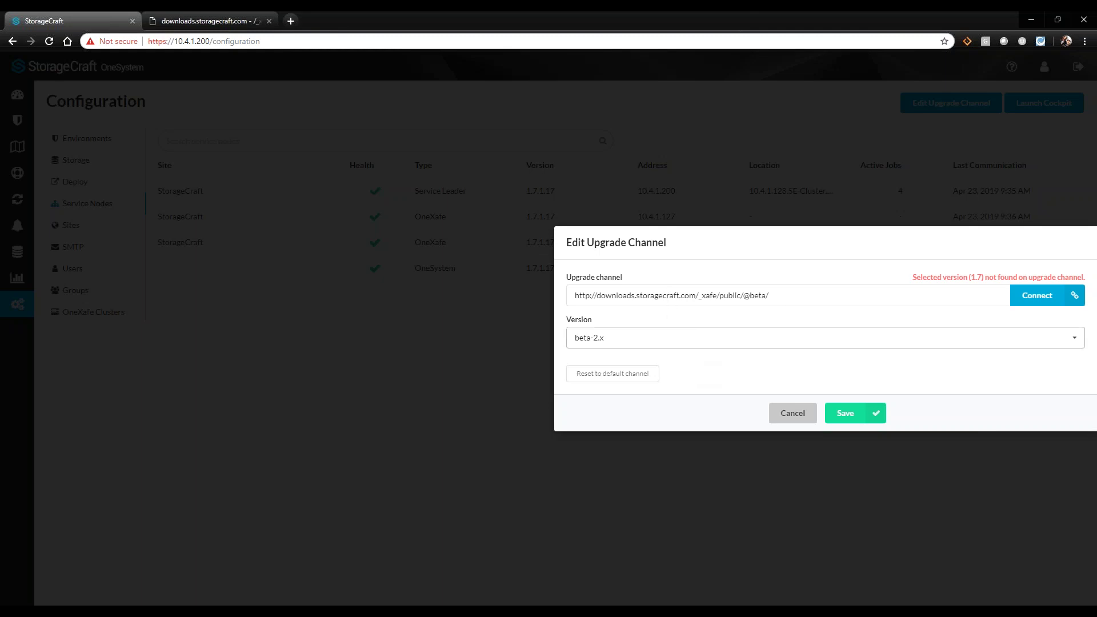
pyautogui.click(653, 341)
pyautogui.click(685, 359)
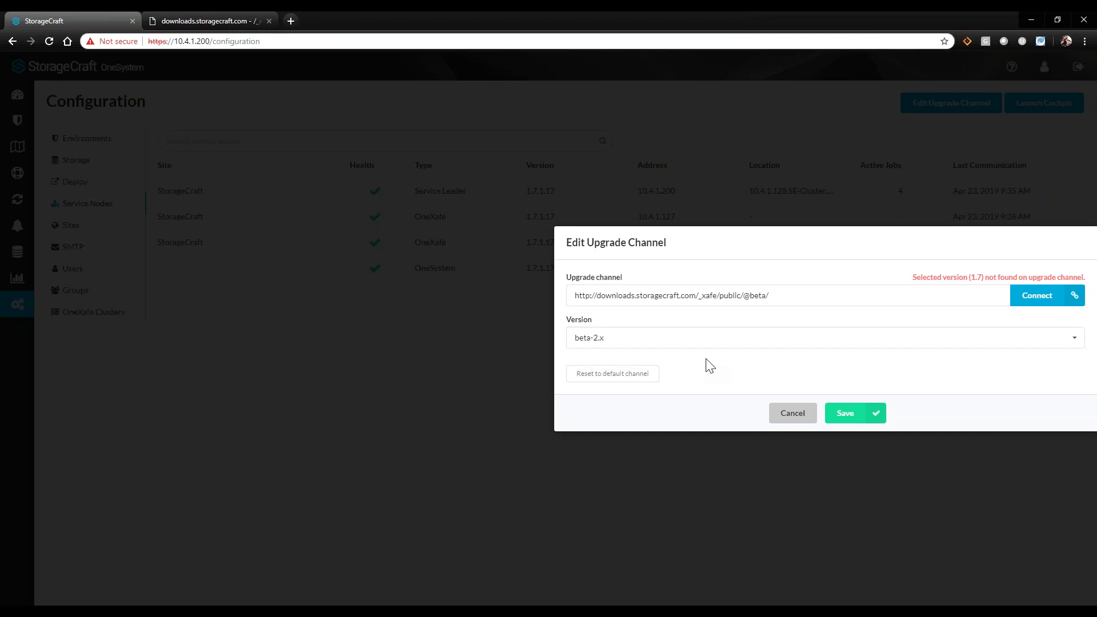
pyautogui.click(791, 424)
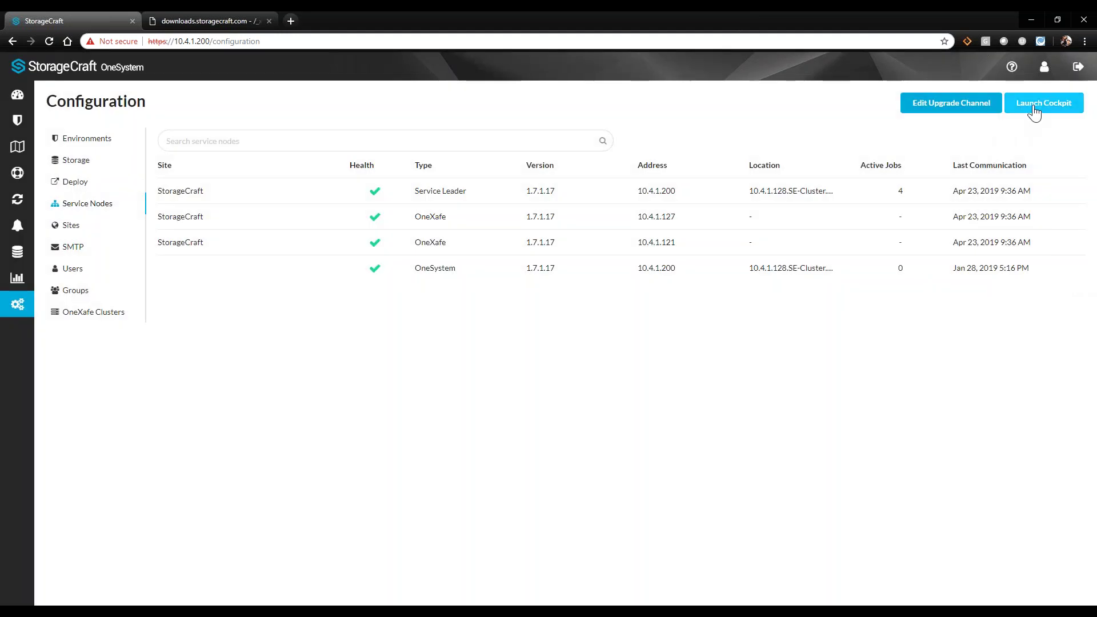
# Step: Launch Cockpit for the service nodes to view its login page, and return to OneSystem
pyautogui.click(1034, 112)
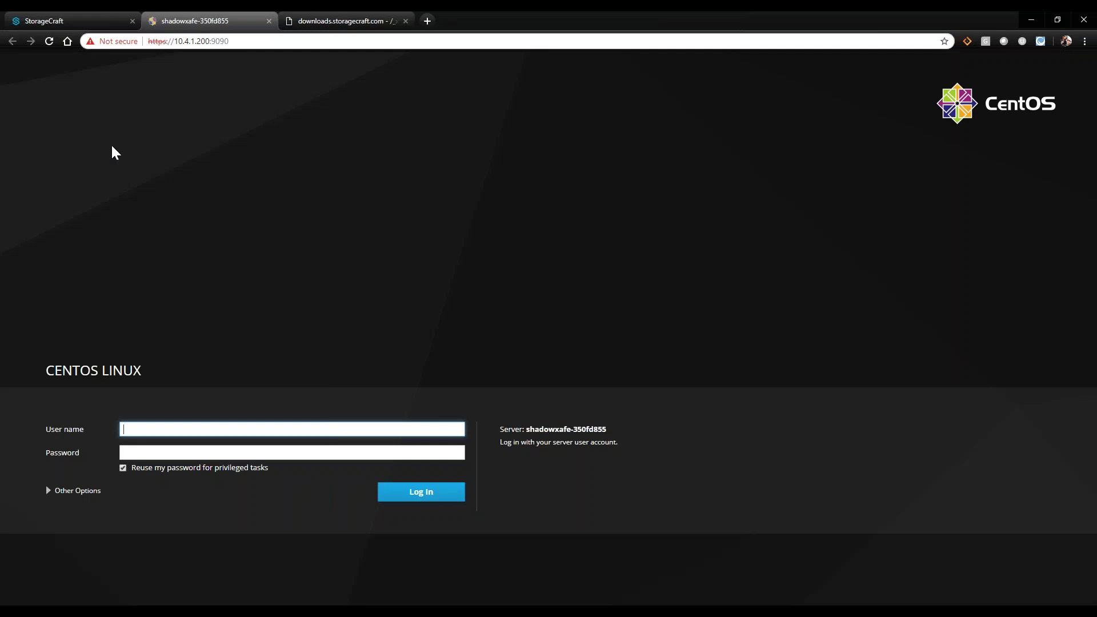
pyautogui.click(95, 21)
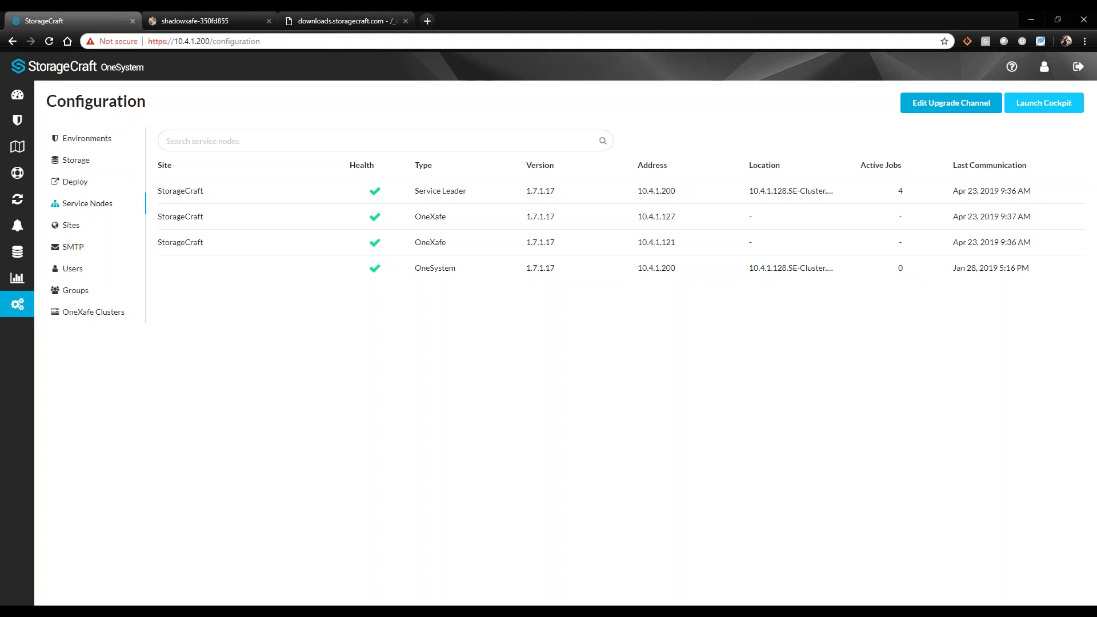
# Step: Open the beta-2.x/win directory on the downloads site and examine the StorageCraft Agent and Deployment Tool files
pyautogui.click(324, 25)
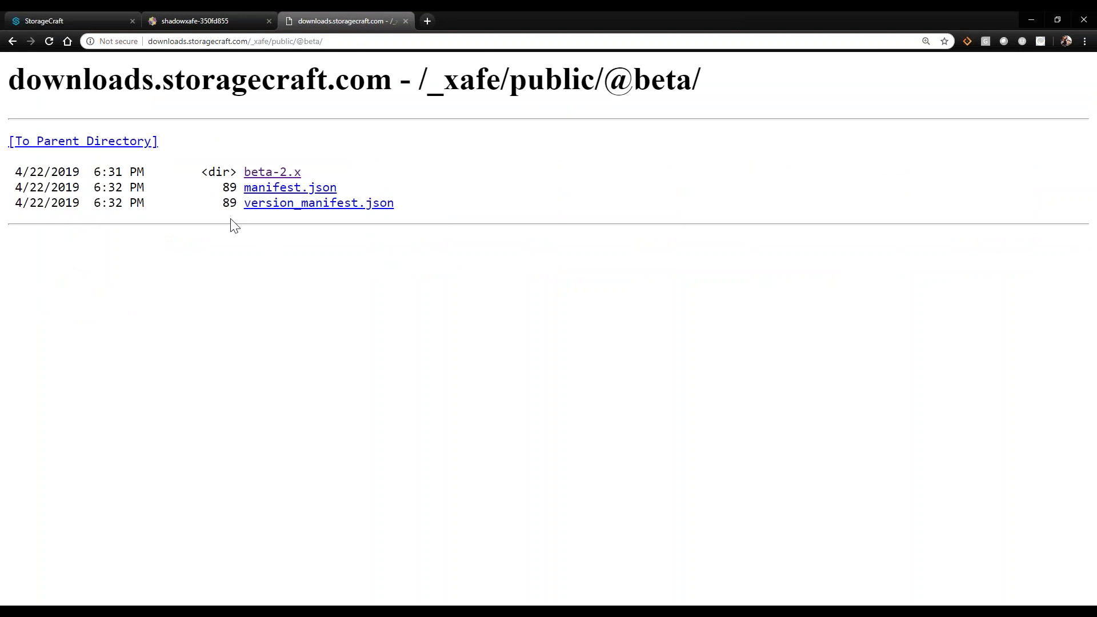
pyautogui.click(264, 173)
pyautogui.click(258, 280)
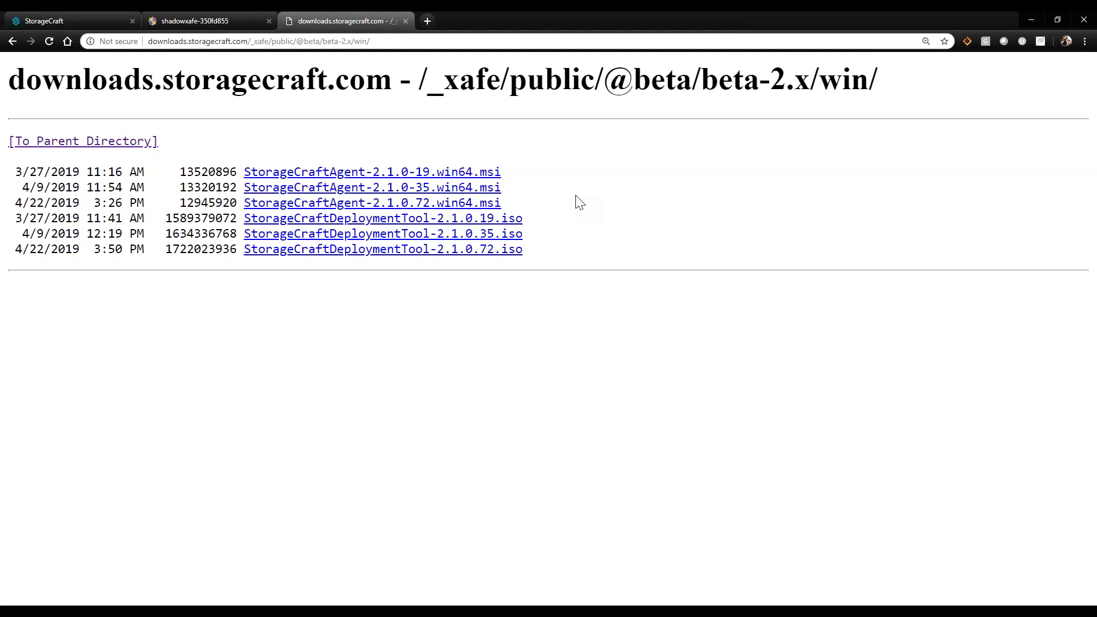
pyautogui.click(74, 20)
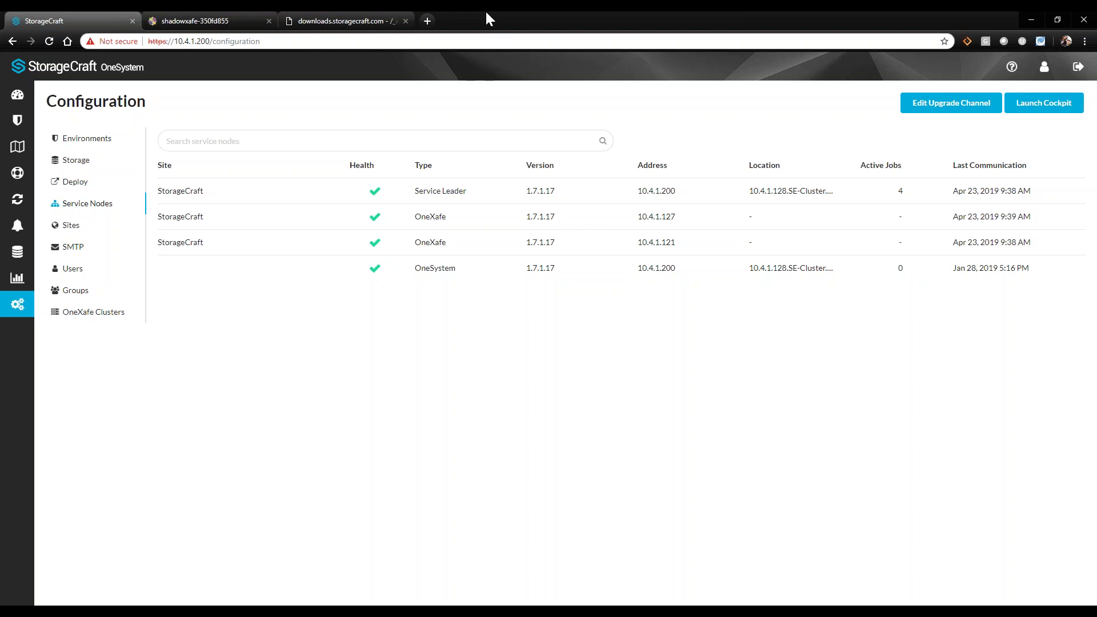
pyautogui.click(361, 17)
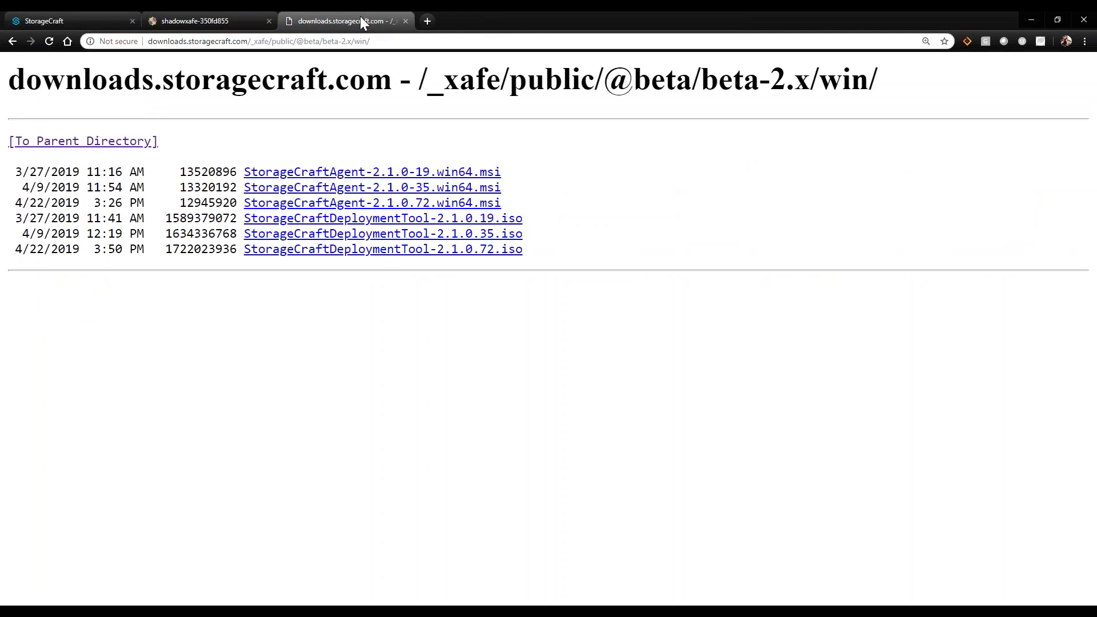